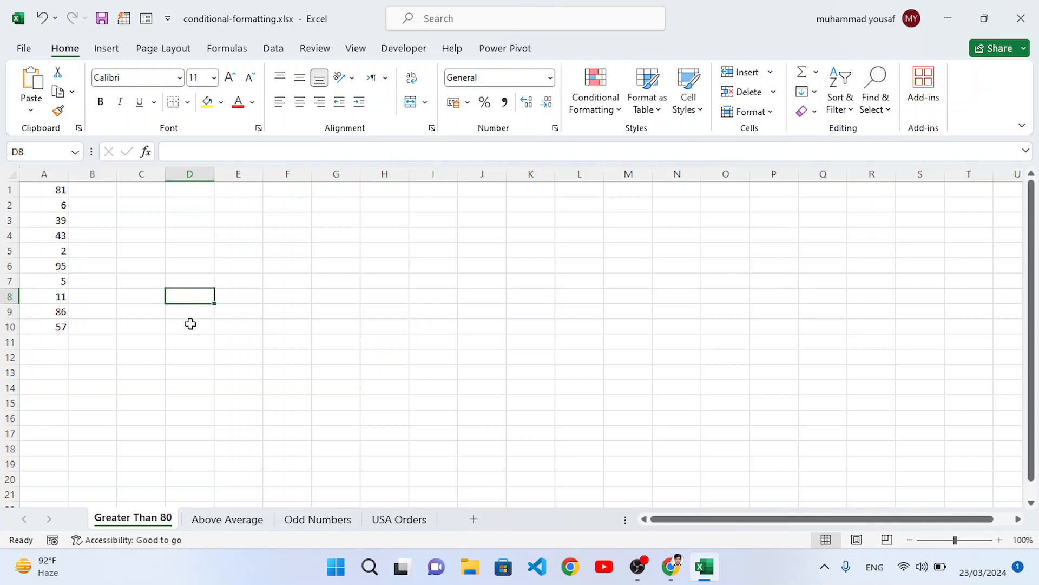
left_click(190, 328)
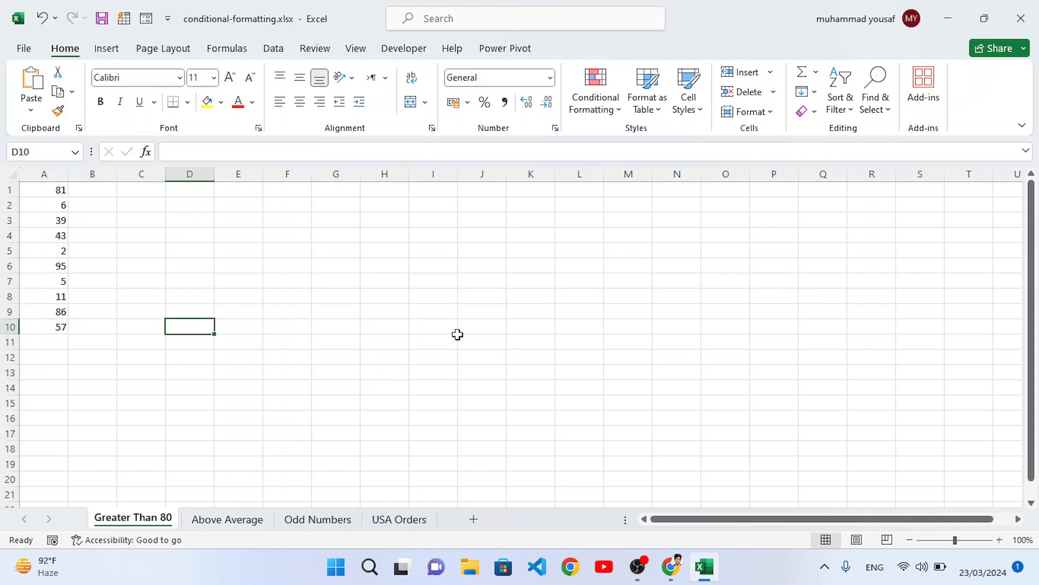
left_click(484, 322)
left_click(595, 100)
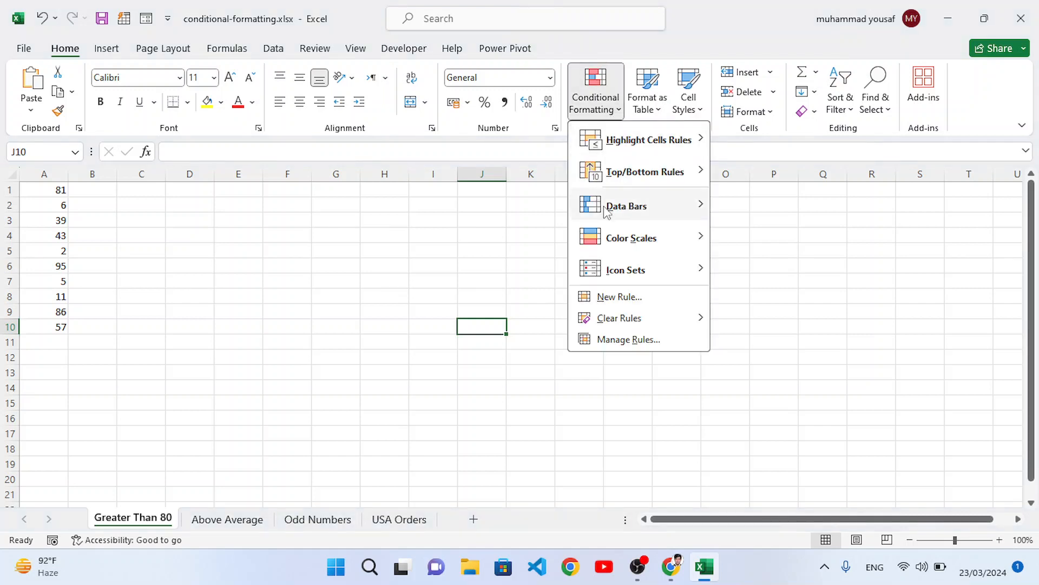
mouse_move(619, 142)
key("Escape")
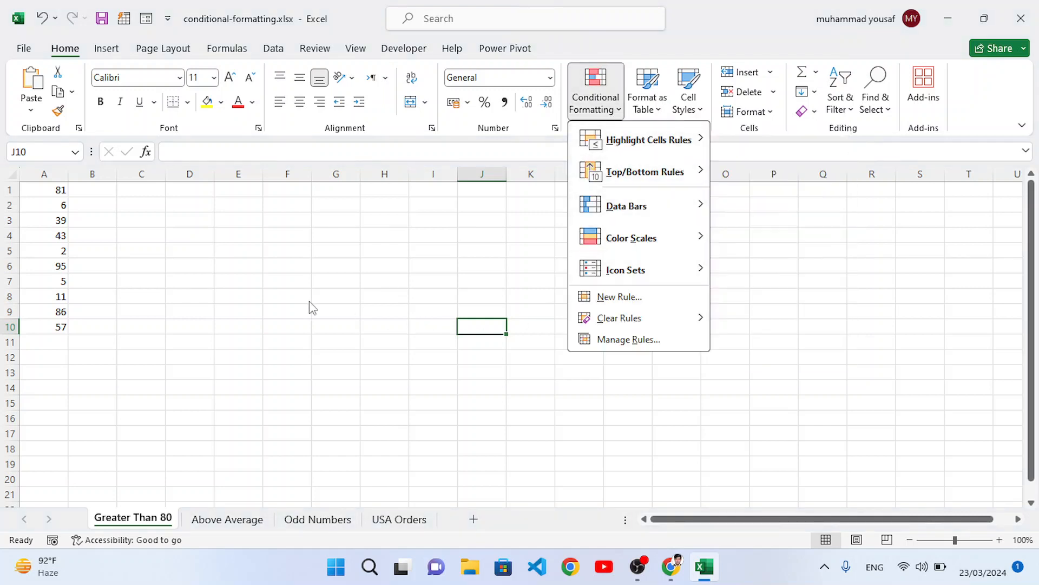
key("Escape")
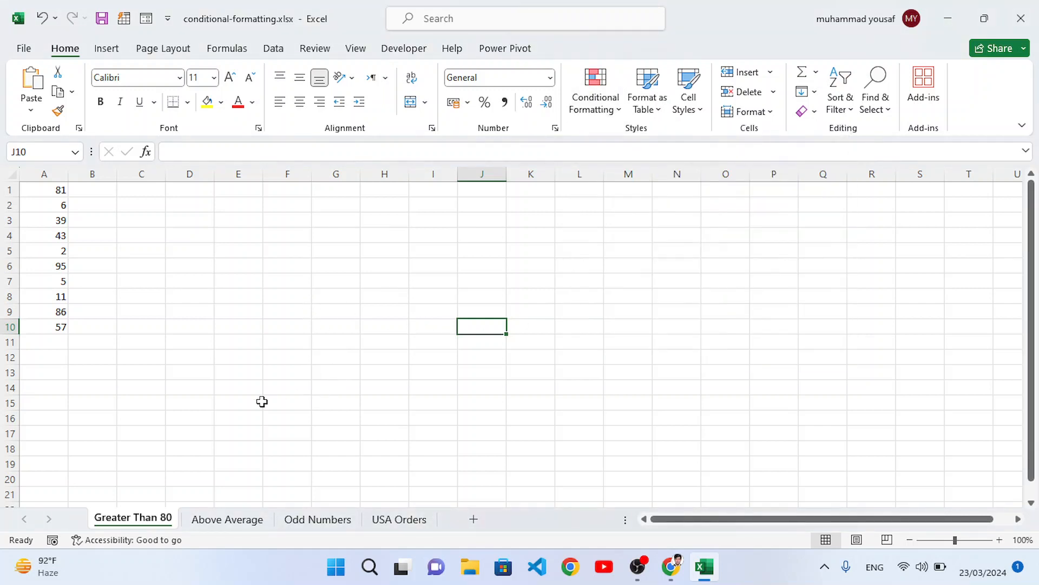
left_click_drag(46, 197, 247, 463)
left_click(305, 411)
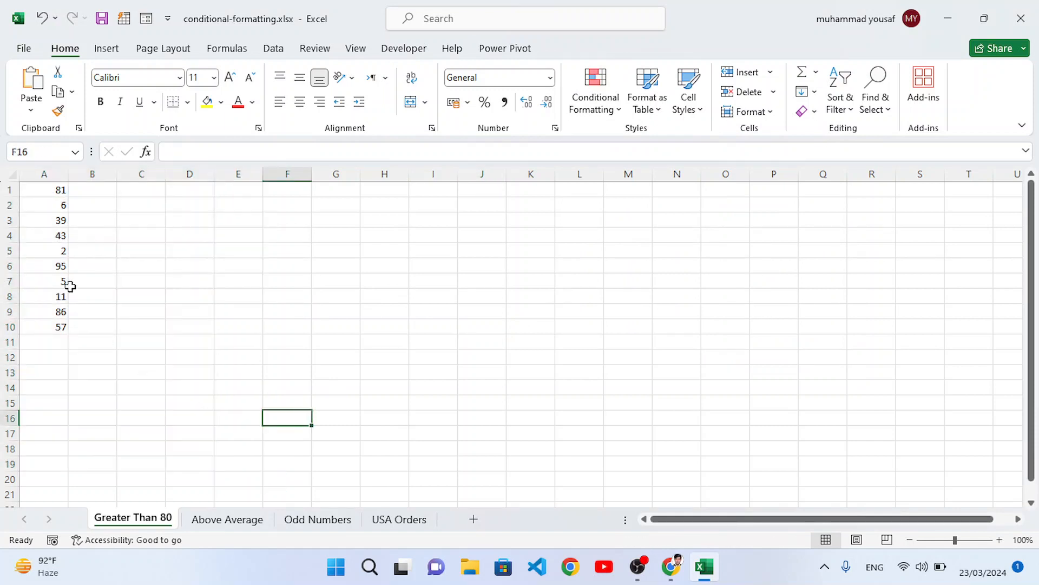
left_click_drag(42, 197, 51, 341)
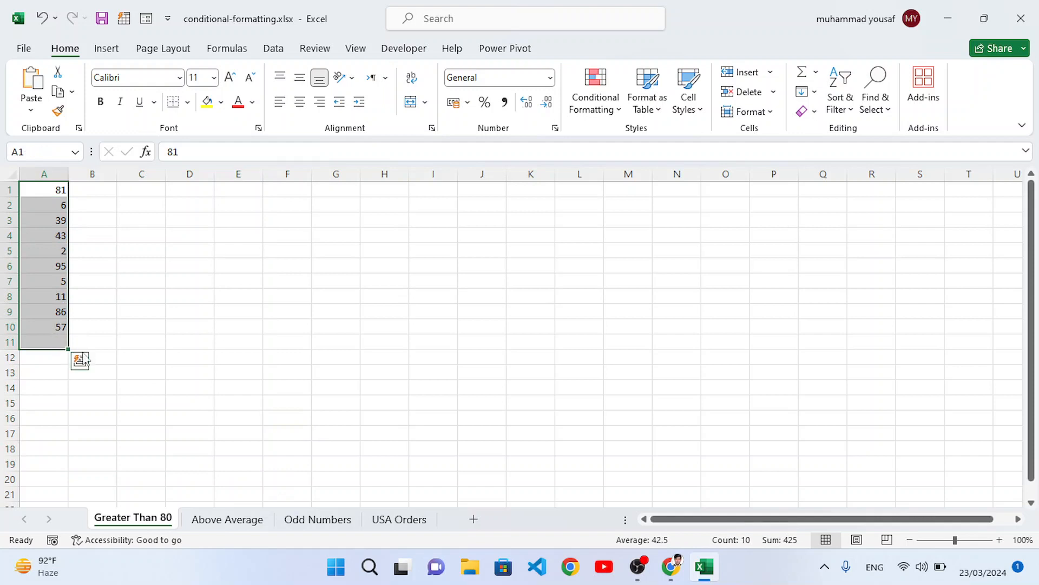
left_click(86, 355)
left_click(167, 371)
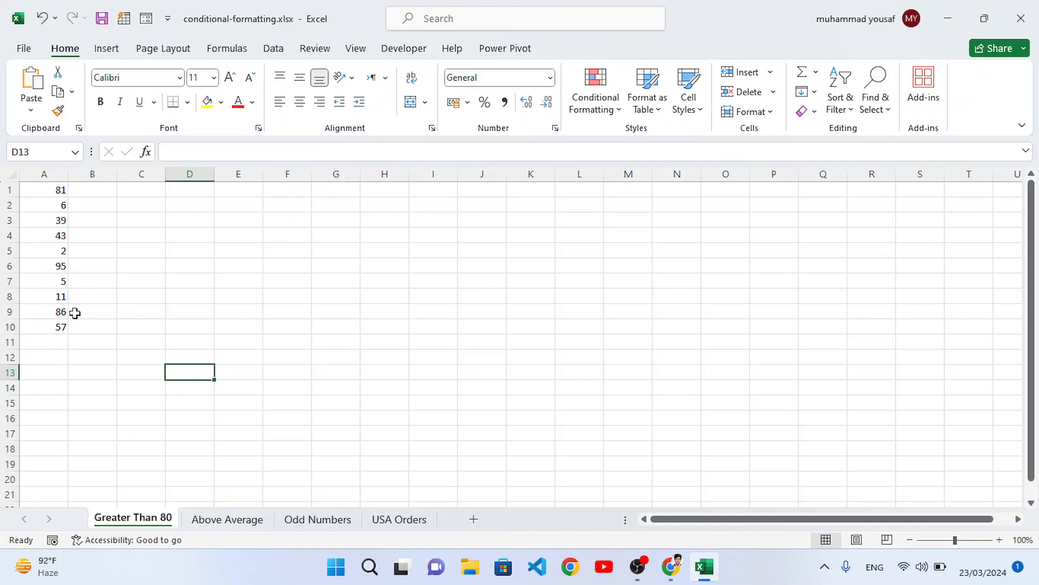
left_click(202, 310)
- Highlight the values in A1:A10 that are greater than 80 using Yellow Fill with Dark Yellow Text
left_click(50, 190)
left_click_drag(50, 190, 59, 327)
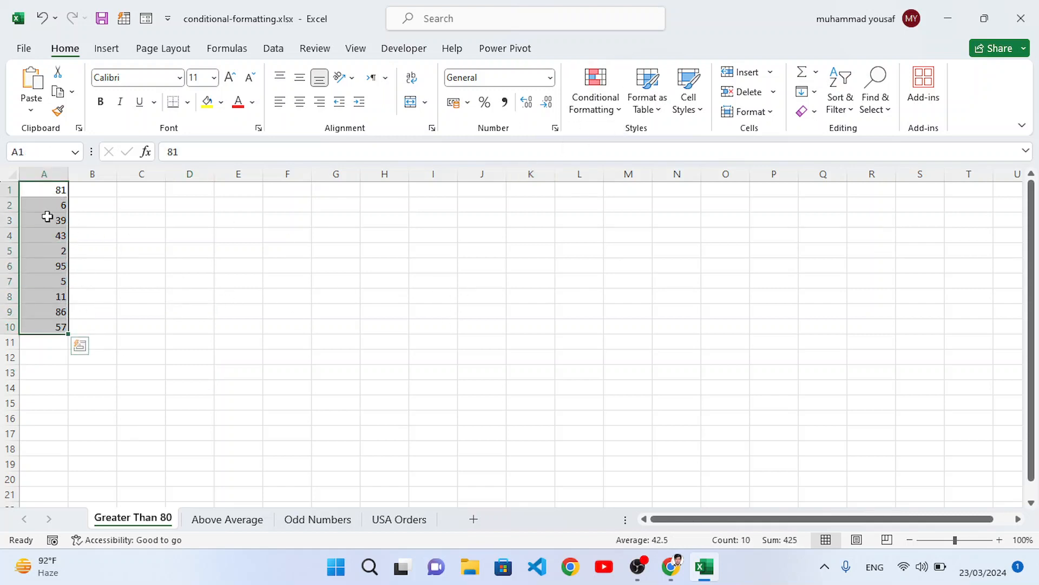
left_click(599, 116)
mouse_move(612, 148)
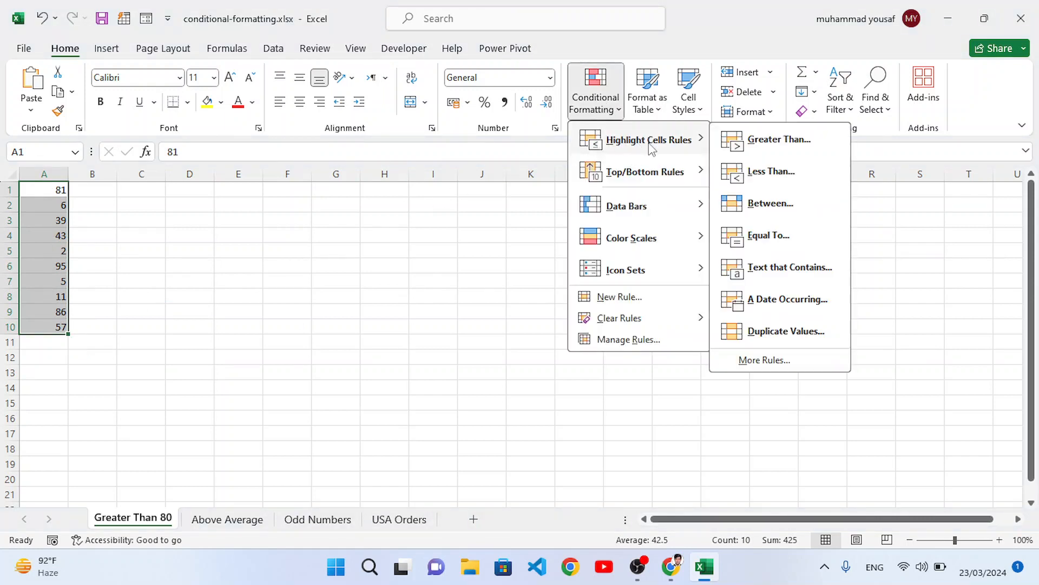
left_click(756, 144)
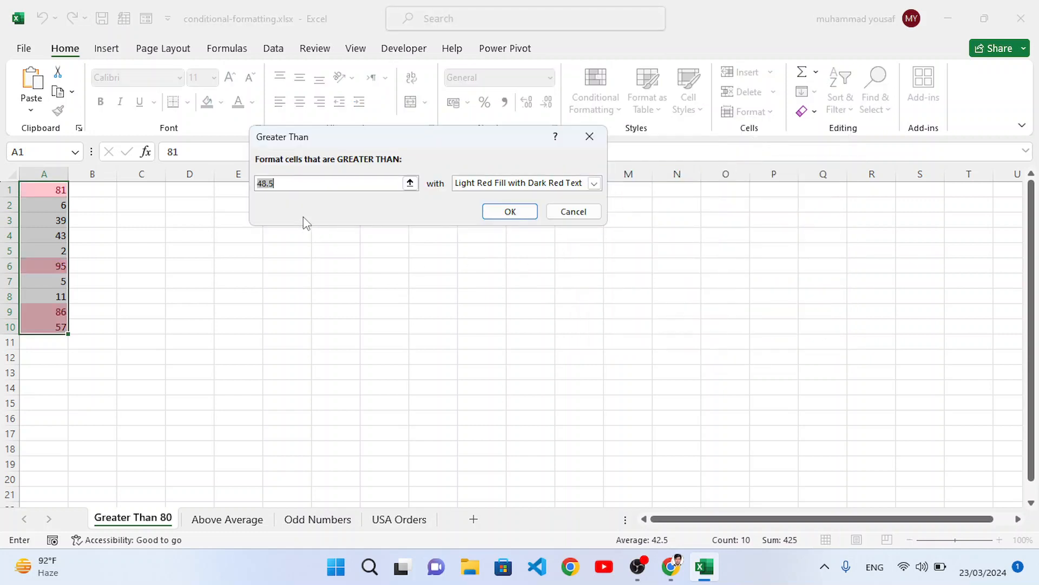
type("80")
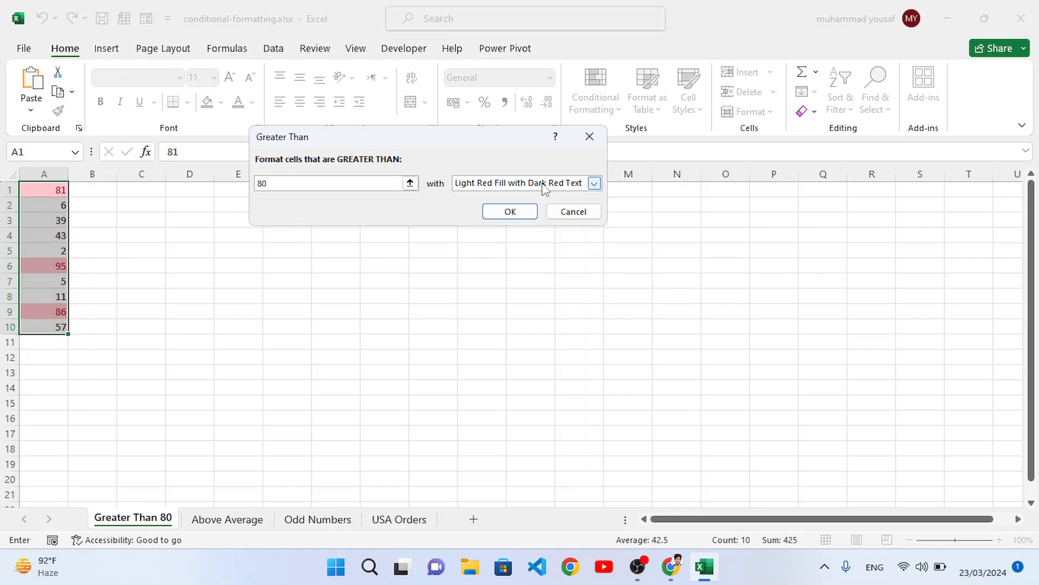
left_click(595, 184)
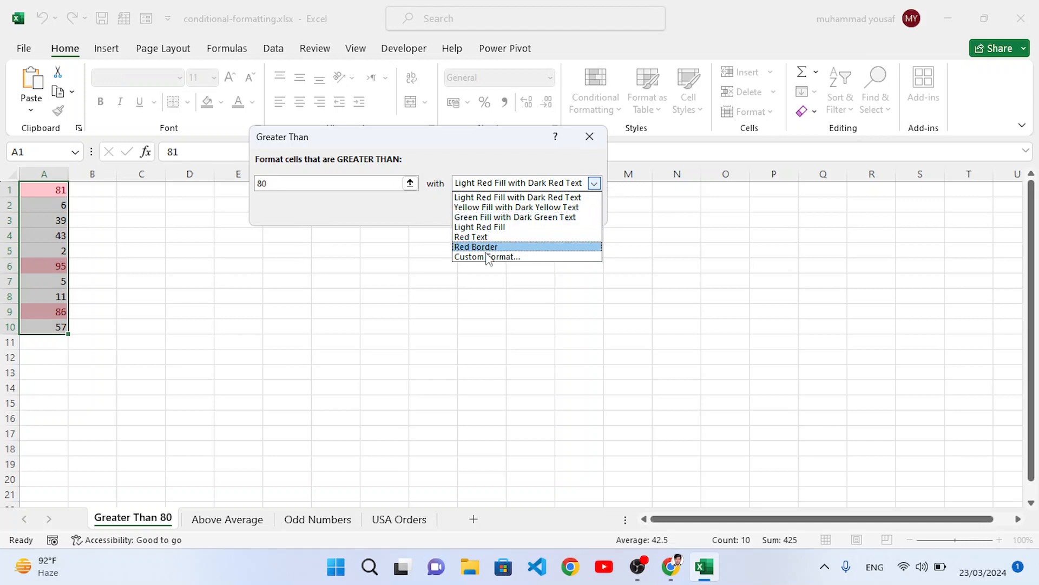
left_click(483, 209)
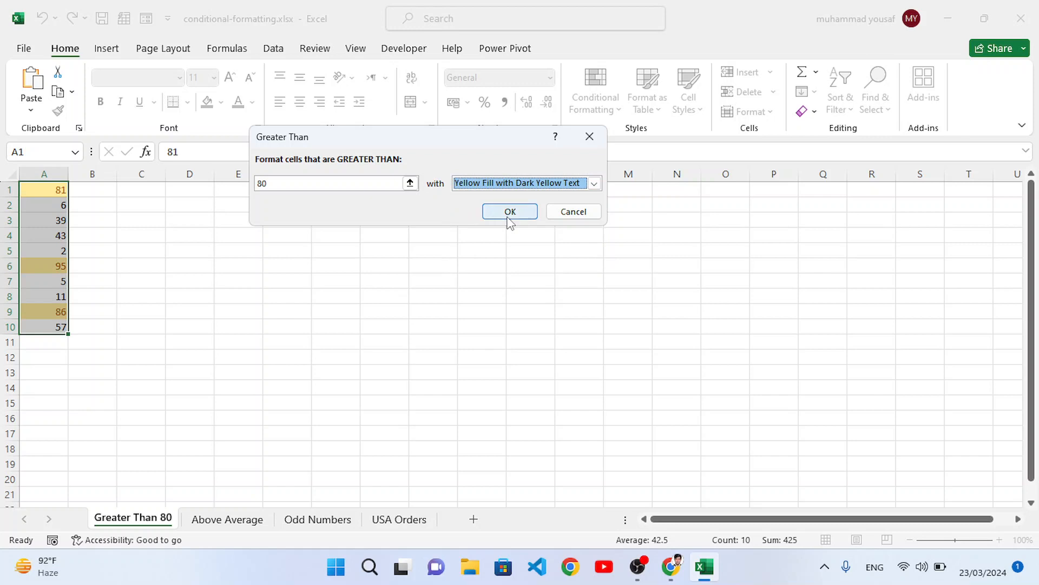
left_click(509, 212)
left_click(188, 269)
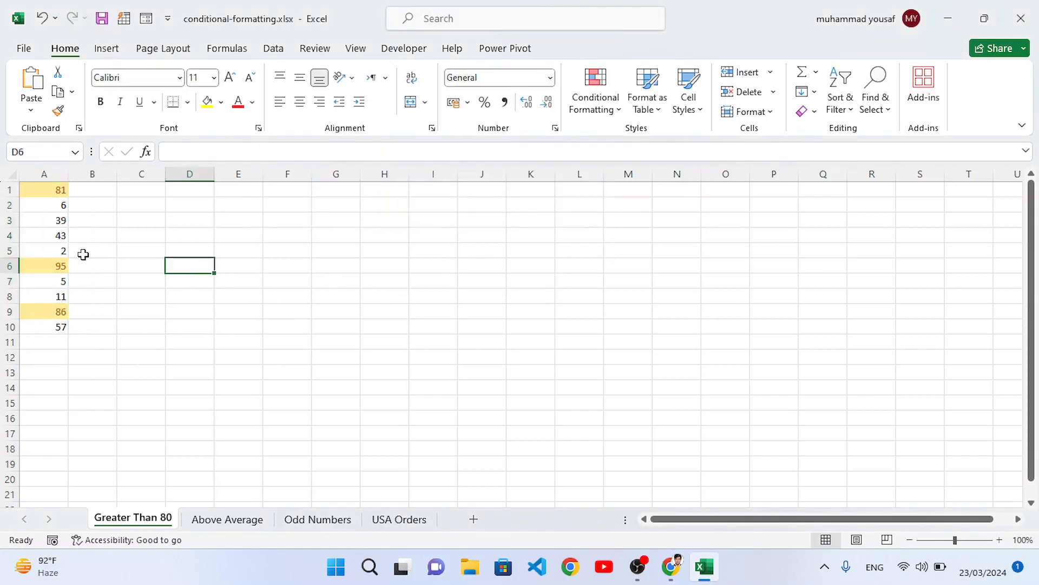
left_click(109, 305)
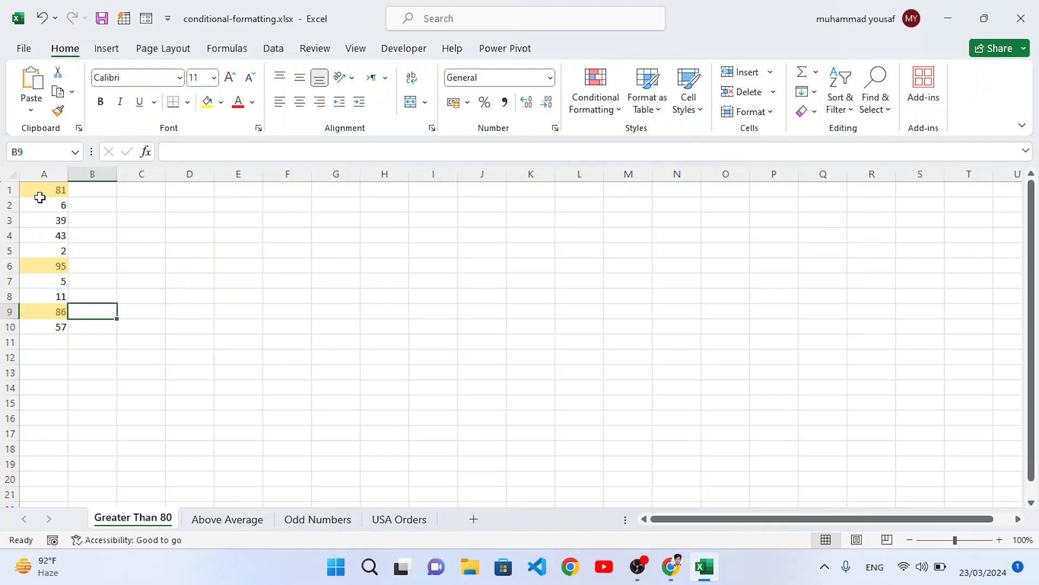
left_click_drag(40, 199, 43, 250)
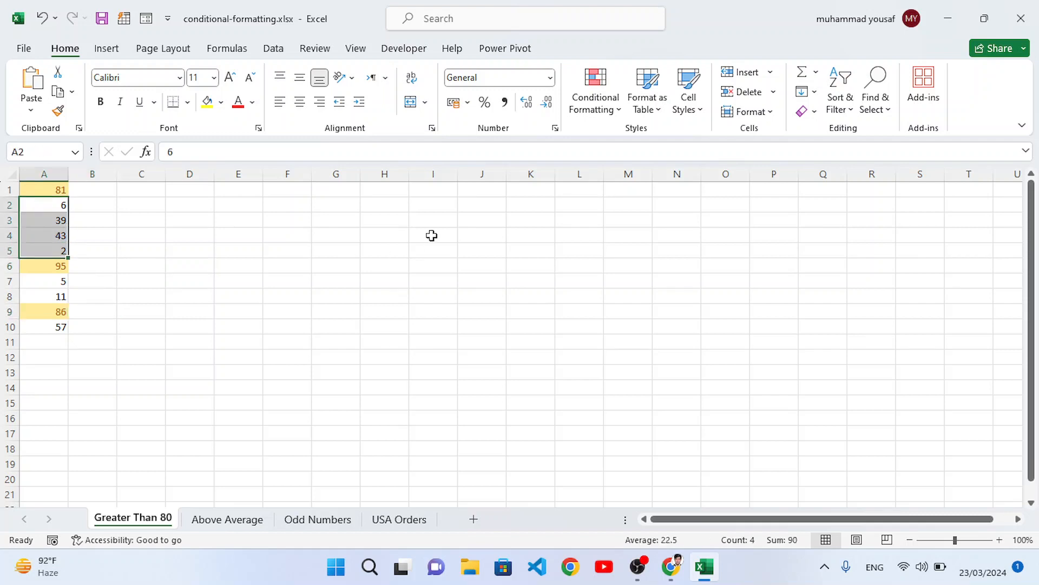
left_click(606, 118)
mouse_move(613, 151)
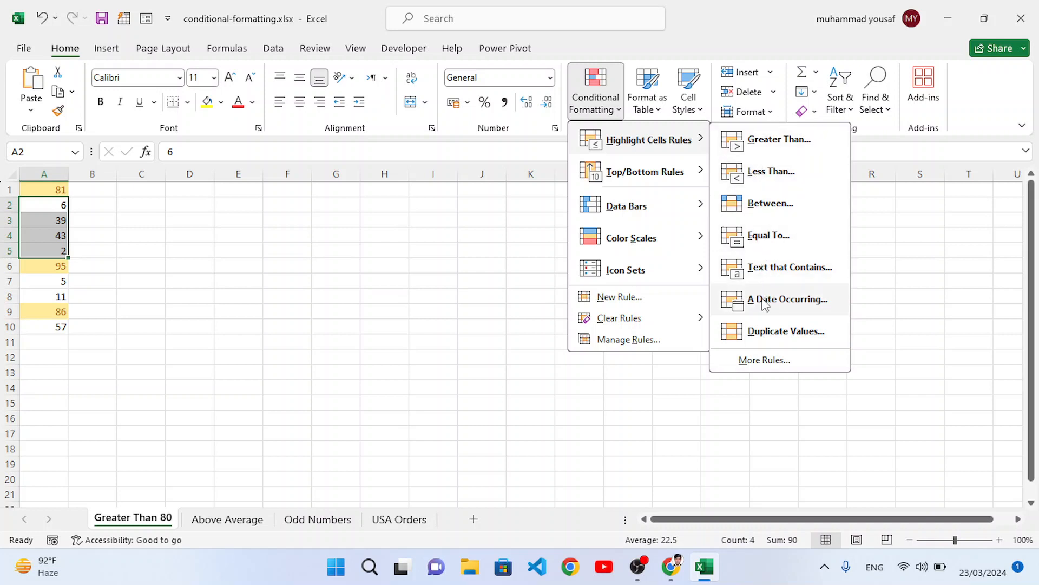
left_click(339, 297)
left_click(243, 368)
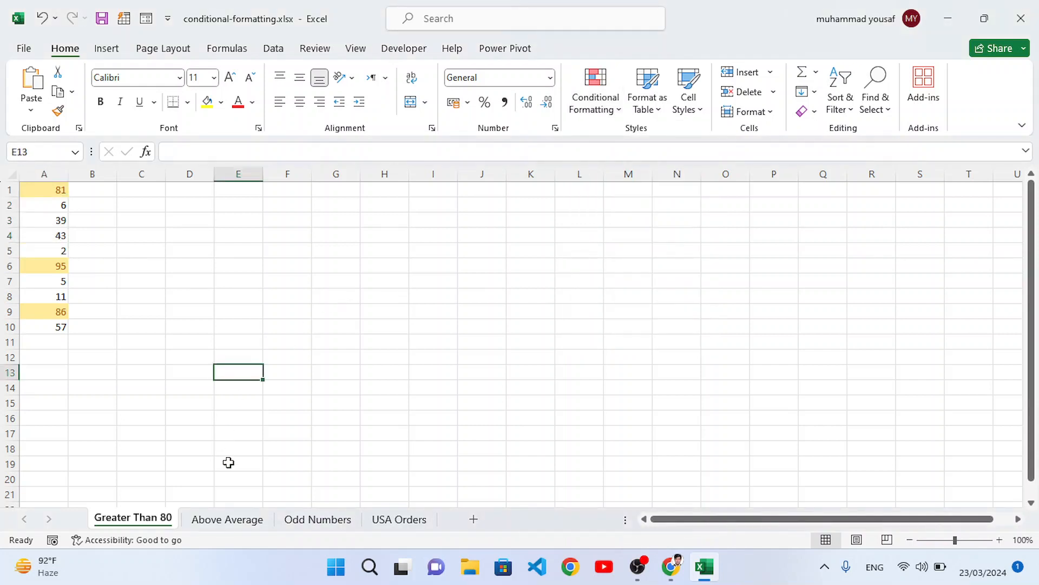
- On the Above Average sheet, highlight the above-average values in A1:A10 using Light Red Fill with Dark Red Text
left_click(231, 519)
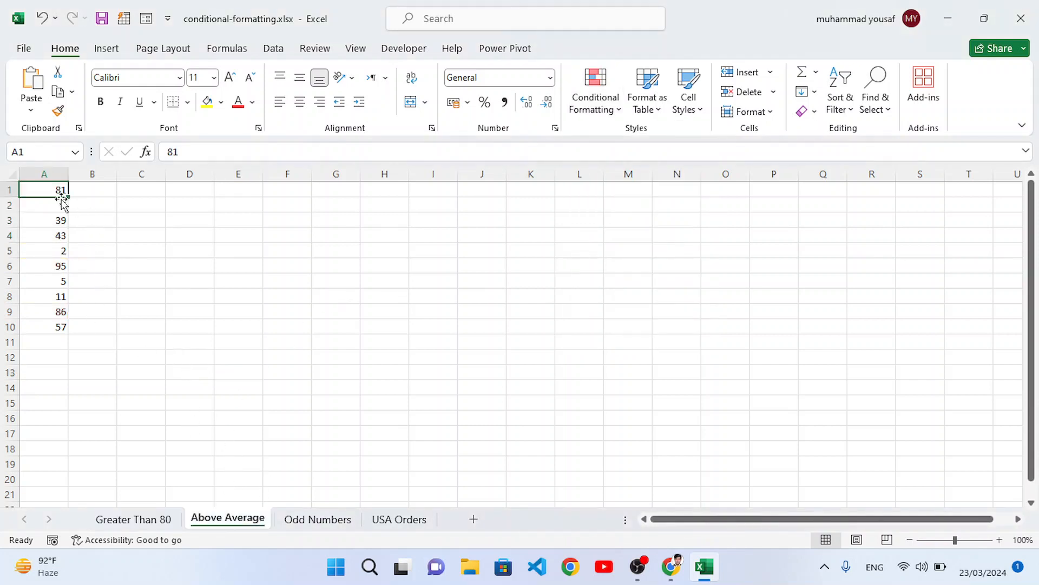
left_click_drag(46, 188, 55, 325)
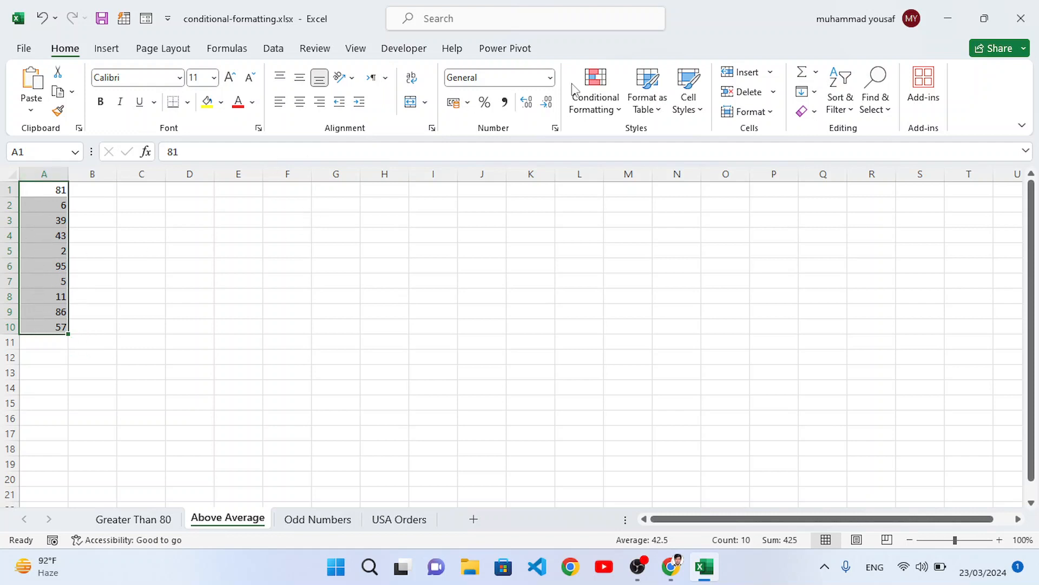
left_click(596, 110)
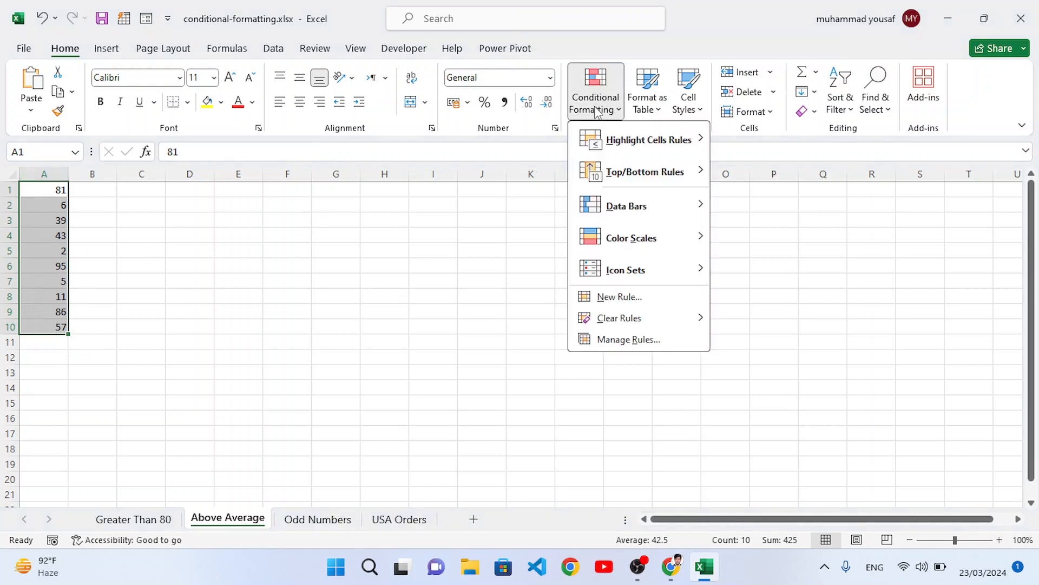
mouse_move(623, 178)
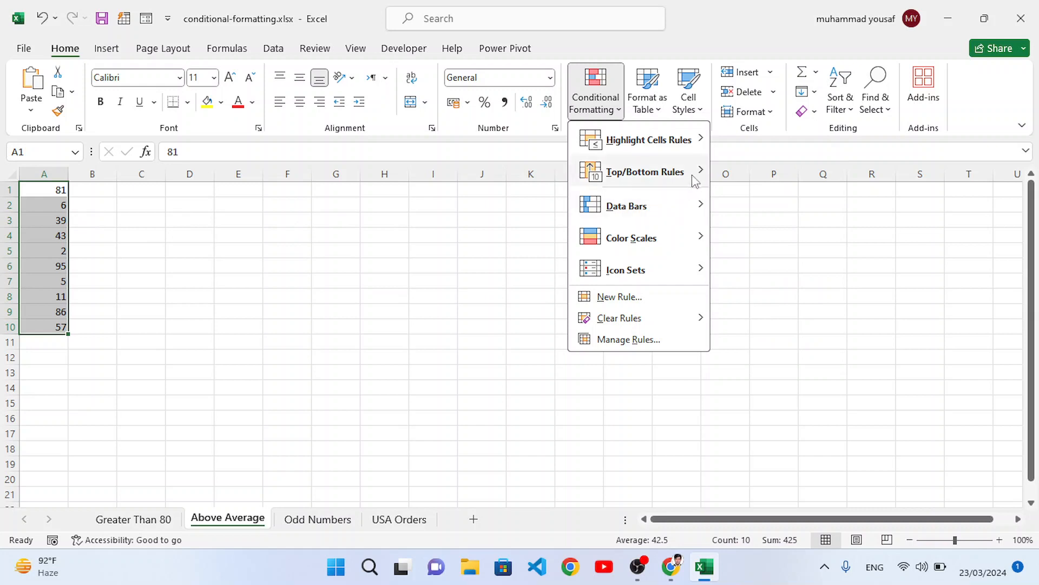
mouse_move(677, 172)
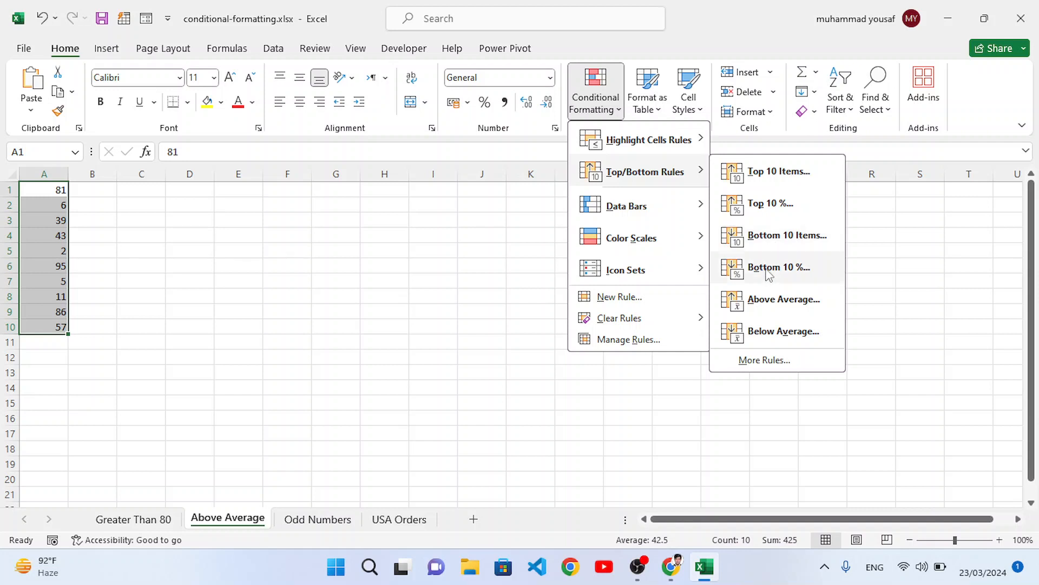
left_click(766, 313)
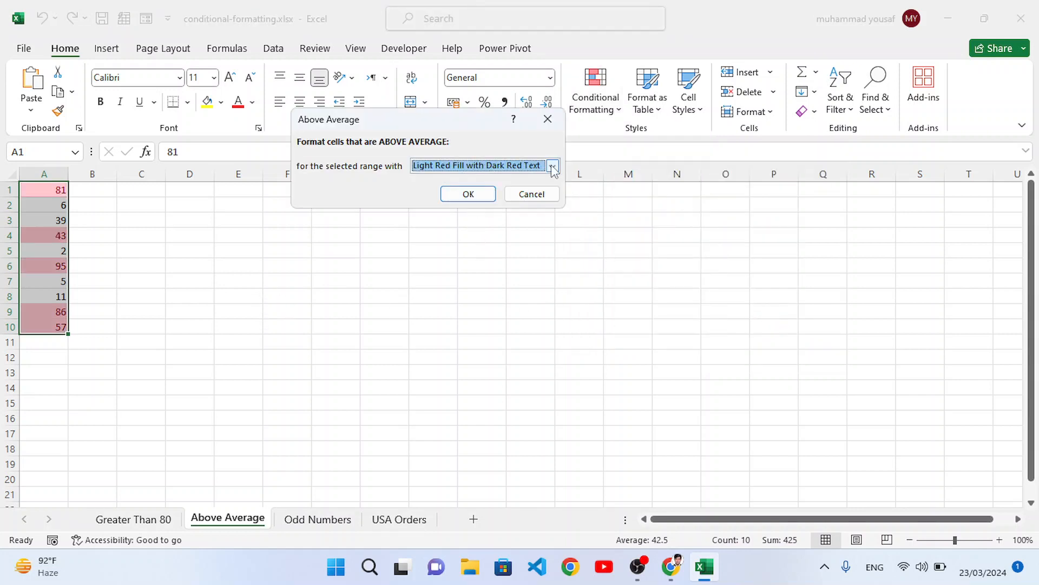
left_click(464, 194)
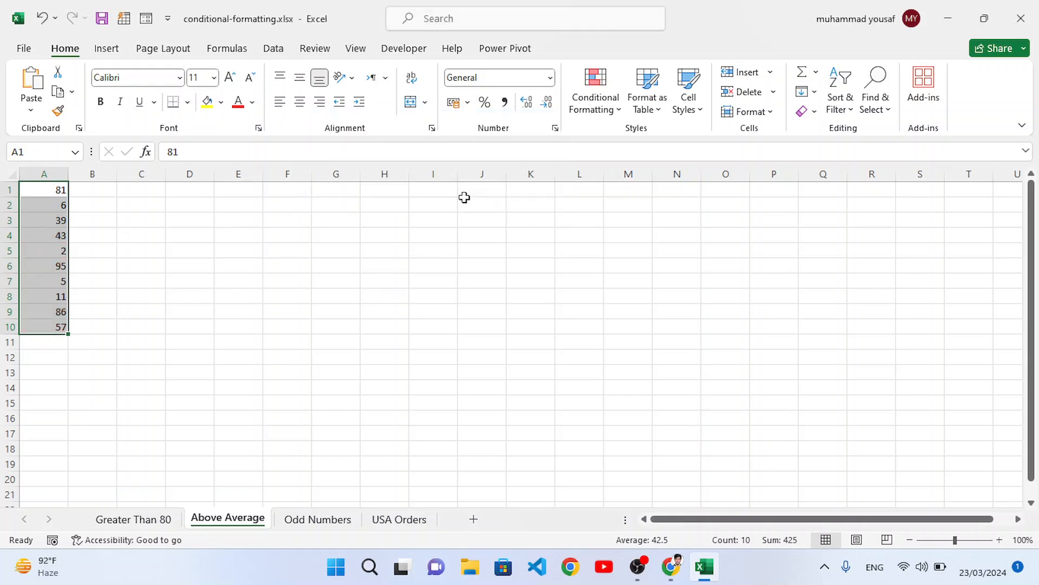
- Examine which cells in column A the above-average rule highlights
left_click(156, 278)
left_click_drag(36, 312, 39, 321)
left_click(123, 308)
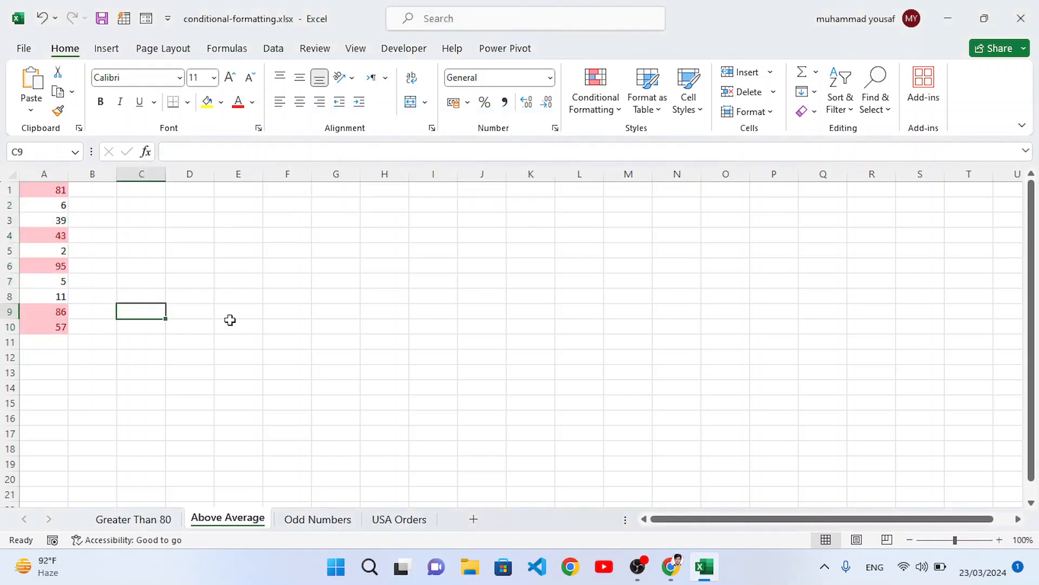
left_click(48, 266)
left_click(51, 236)
left_click(52, 191)
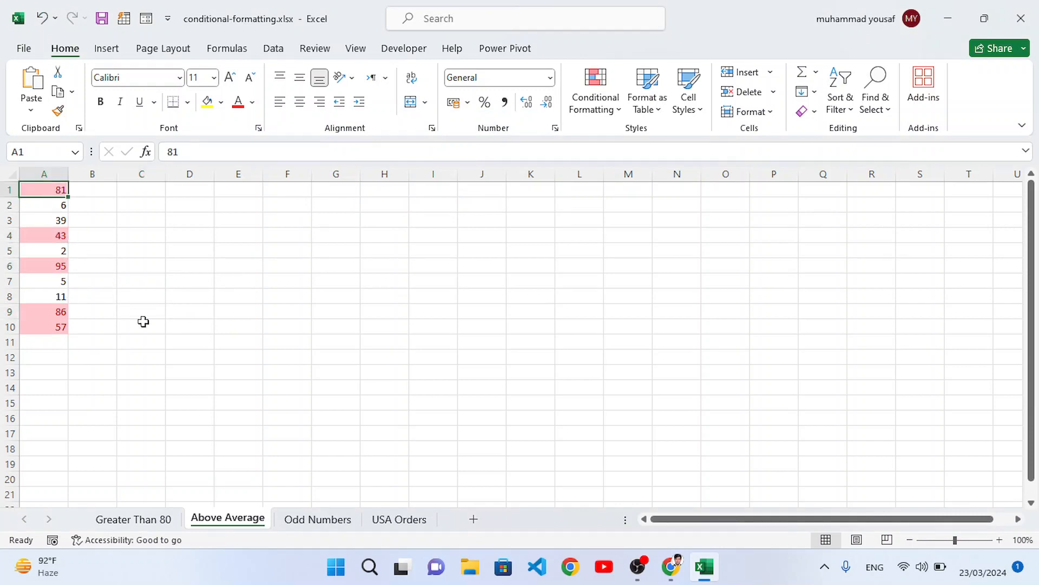
left_click(47, 314)
- Change the value in cell A5 to 80 and the value in cell A7 to 90
left_click(59, 253)
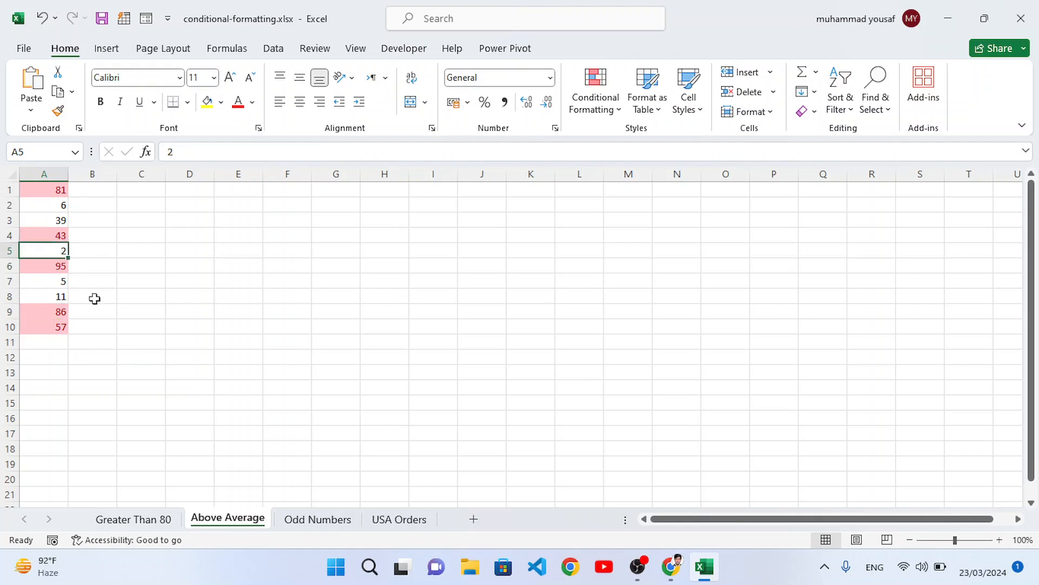
type("80")
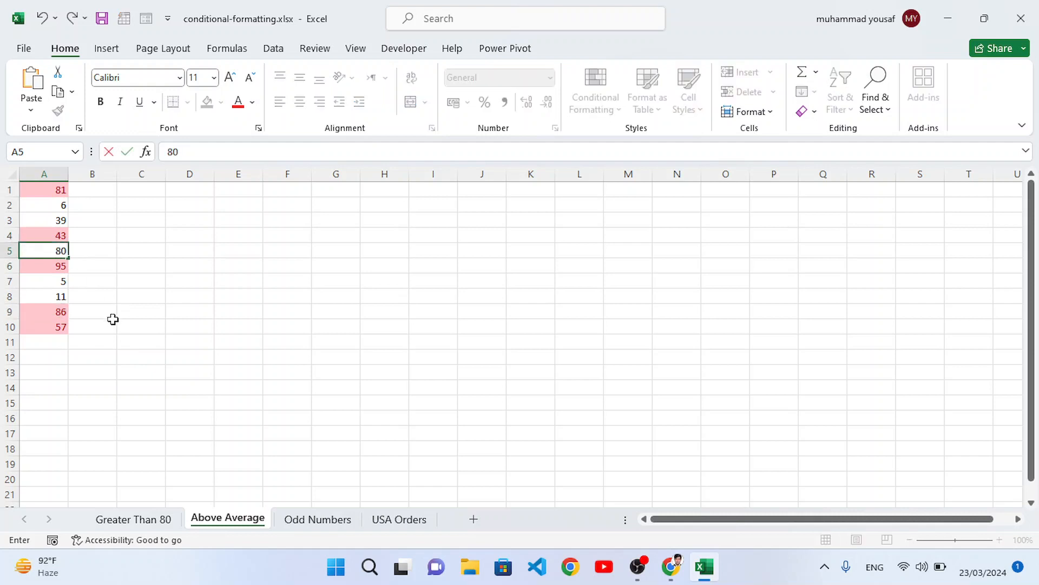
key("Return")
left_click(119, 327)
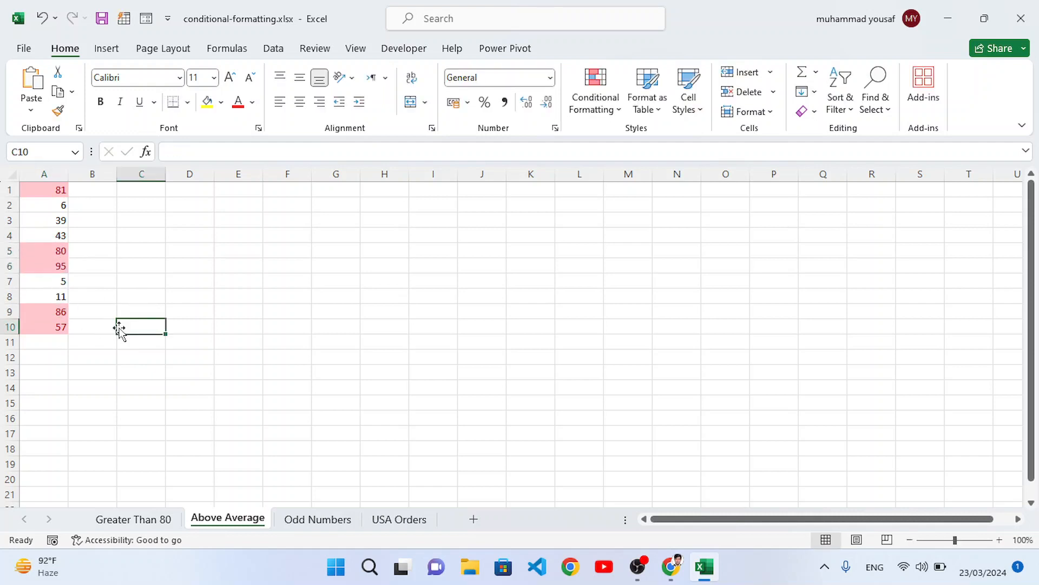
left_click(58, 250)
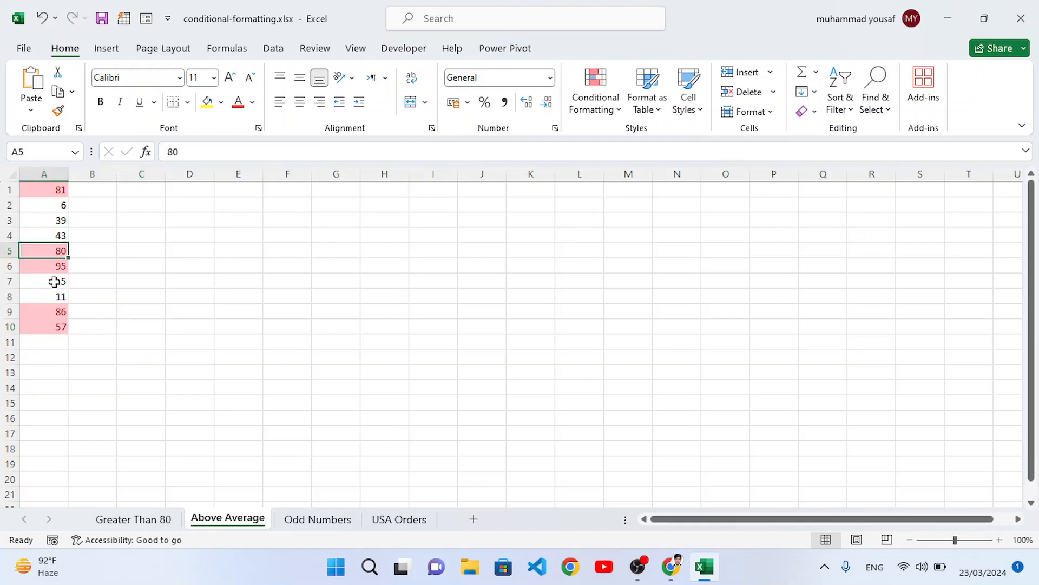
left_click(54, 283)
type("90")
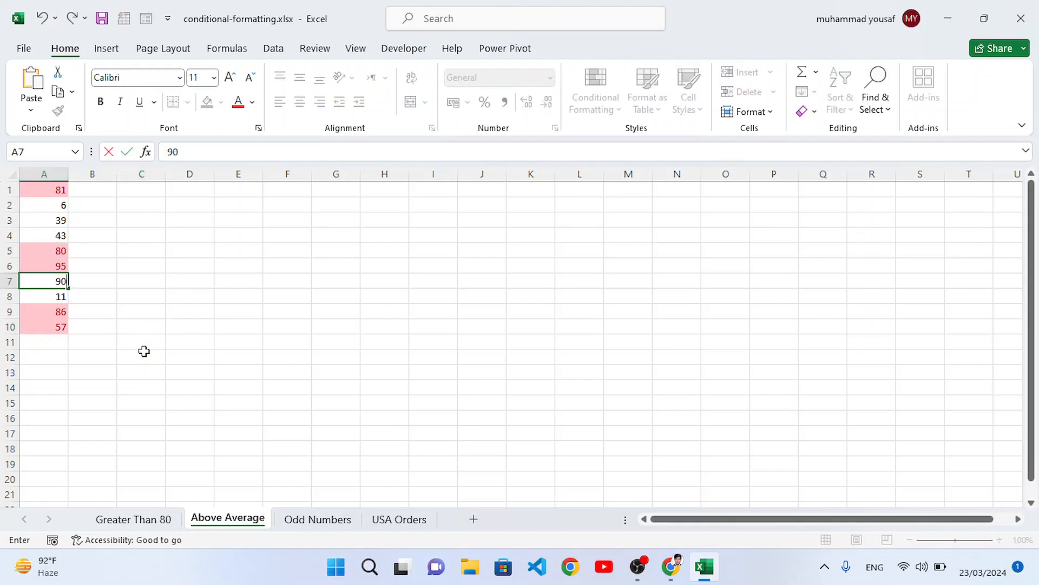
key("Return")
left_click_drag(114, 347, 144, 347)
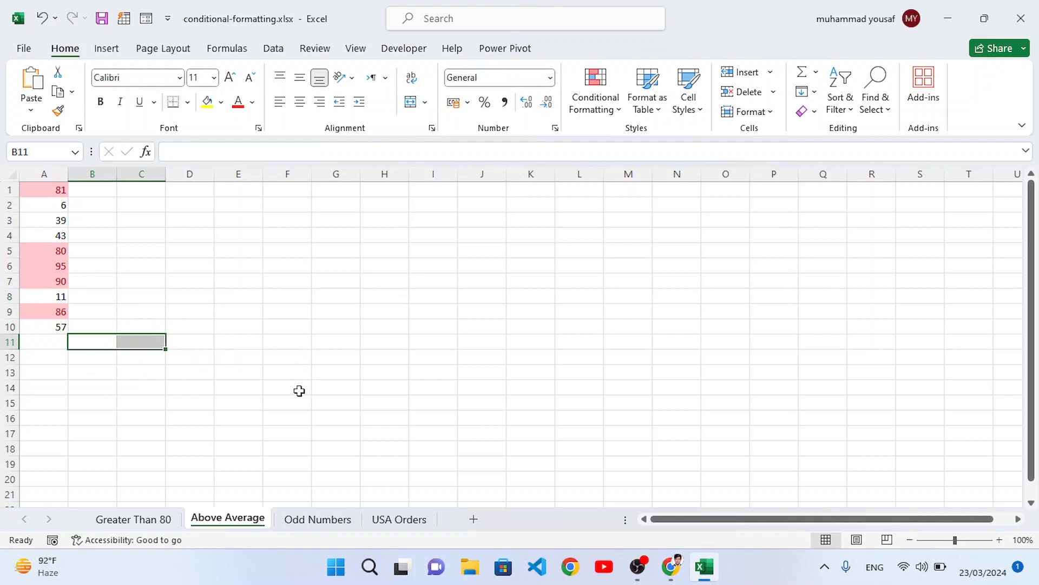
left_click(233, 420)
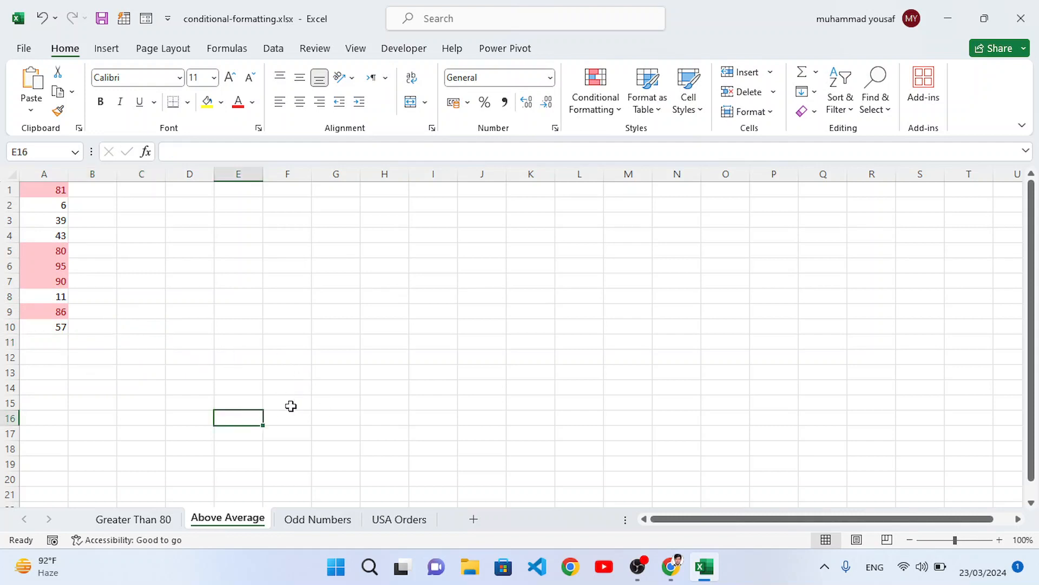
left_click(747, 562)
left_click(59, 327)
left_click(59, 238)
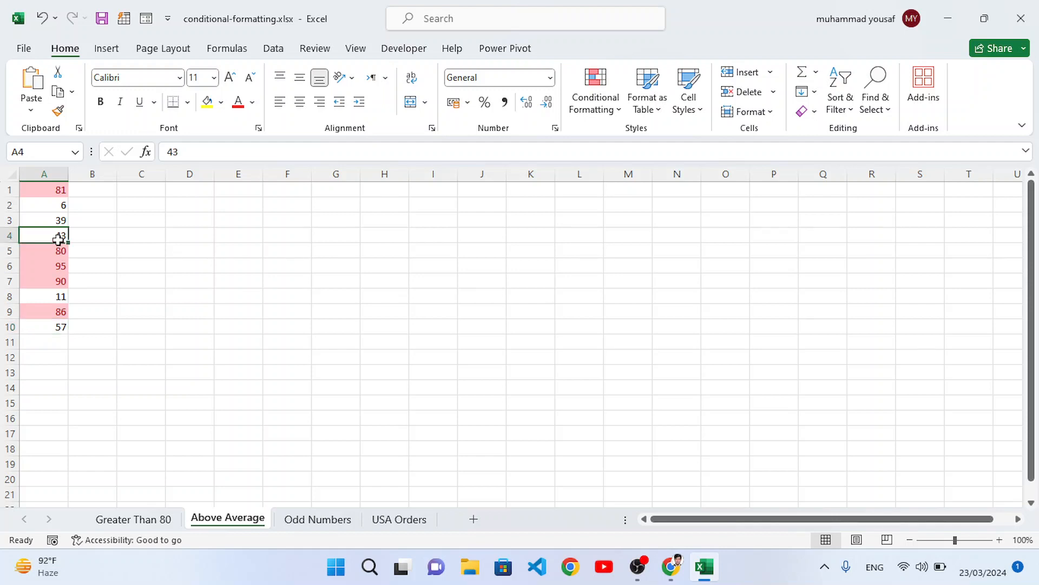
- Calculate the average of A1:A10 in cell D5 with the AVERAGE function
left_click(145, 353)
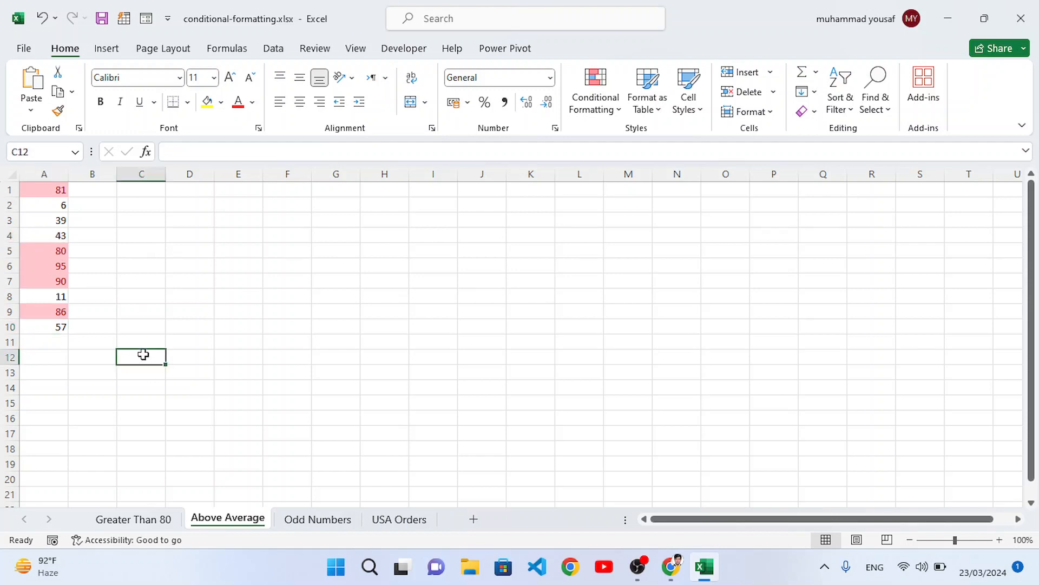
left_click(195, 250)
type("=ave")
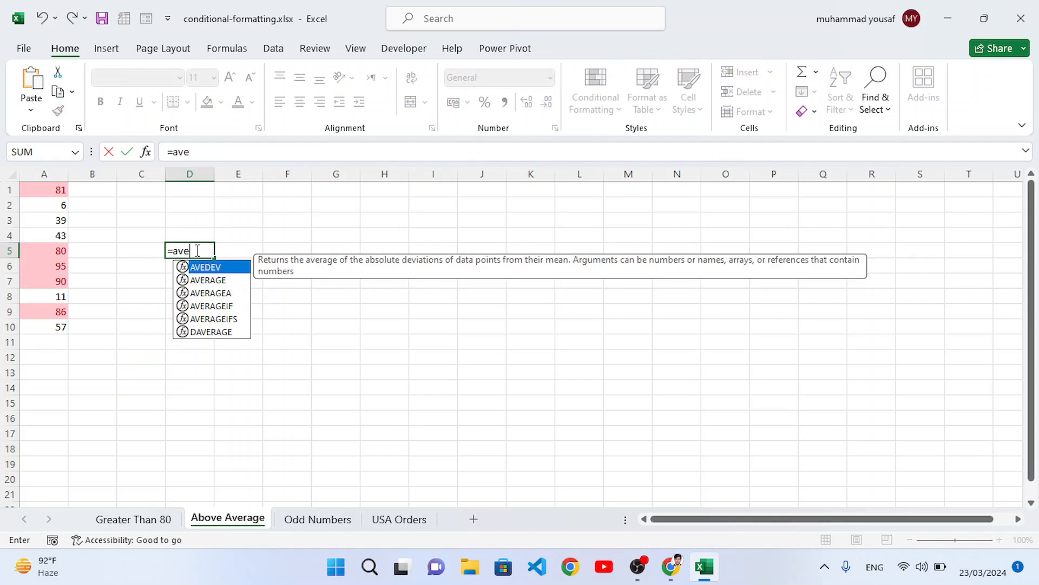
key("Down")
key("Tab")
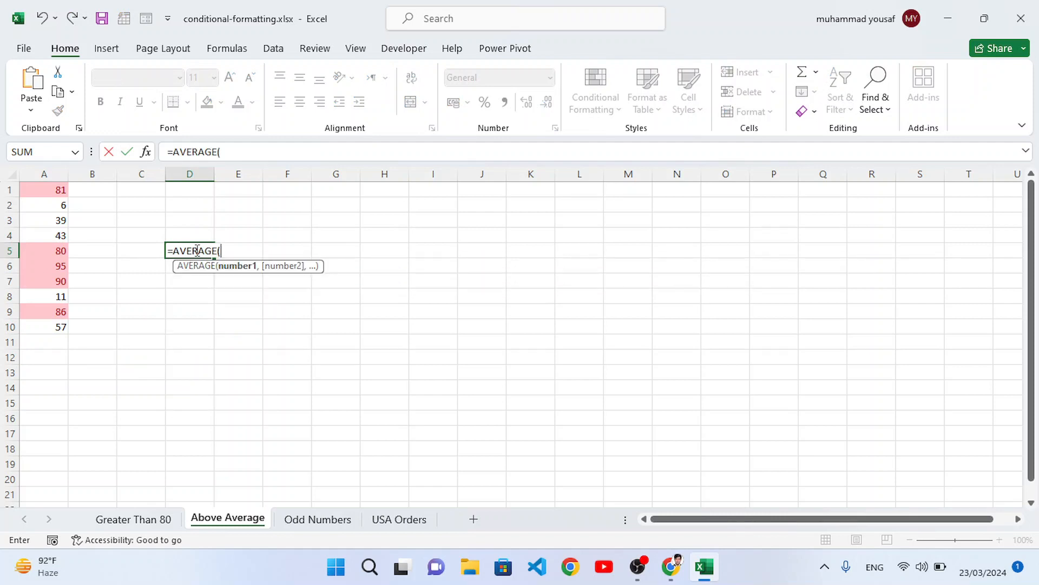
left_click_drag(58, 189, 62, 324)
type(")")
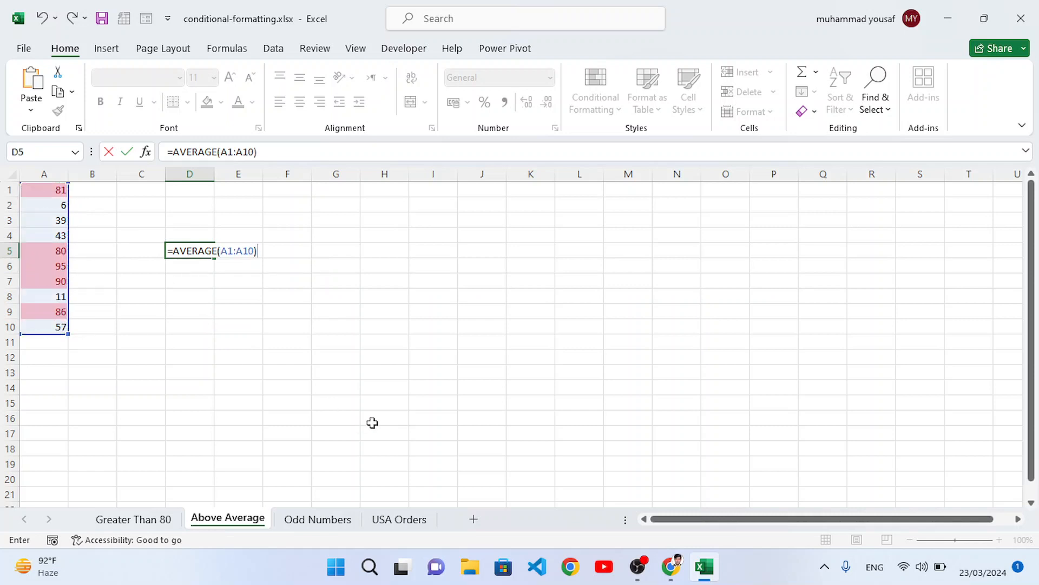
key("Return")
left_click(190, 251)
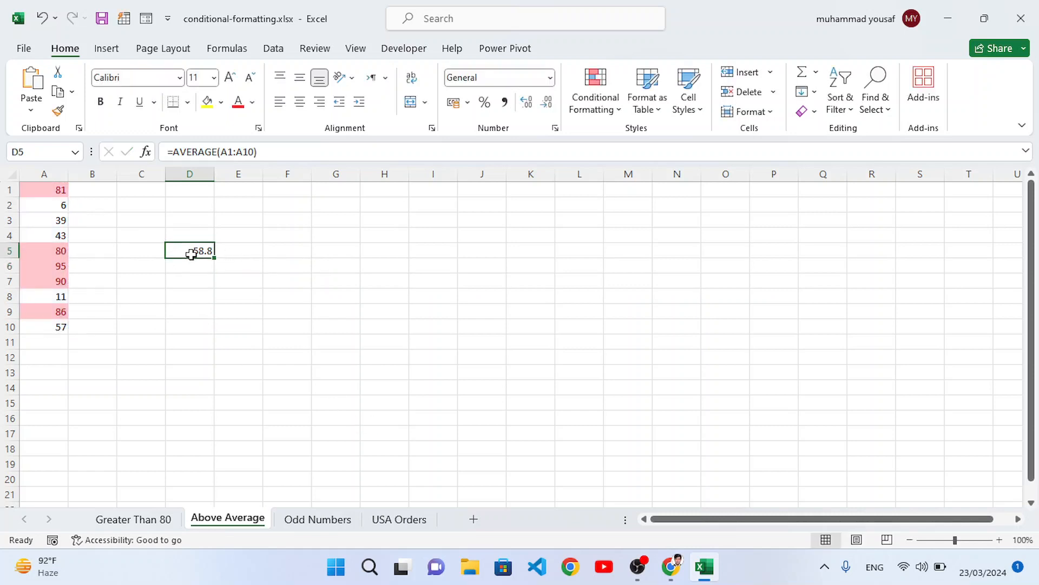
- Compare the highlighted and unhighlighted values in column A with the average in D5
left_click(56, 269)
left_click(58, 251)
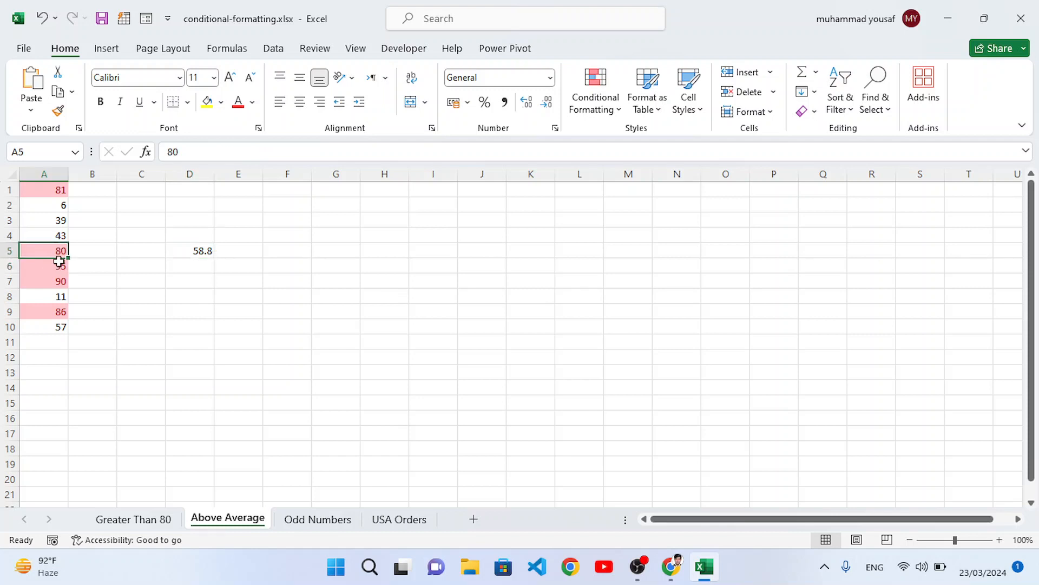
left_click(60, 282)
left_click(193, 284)
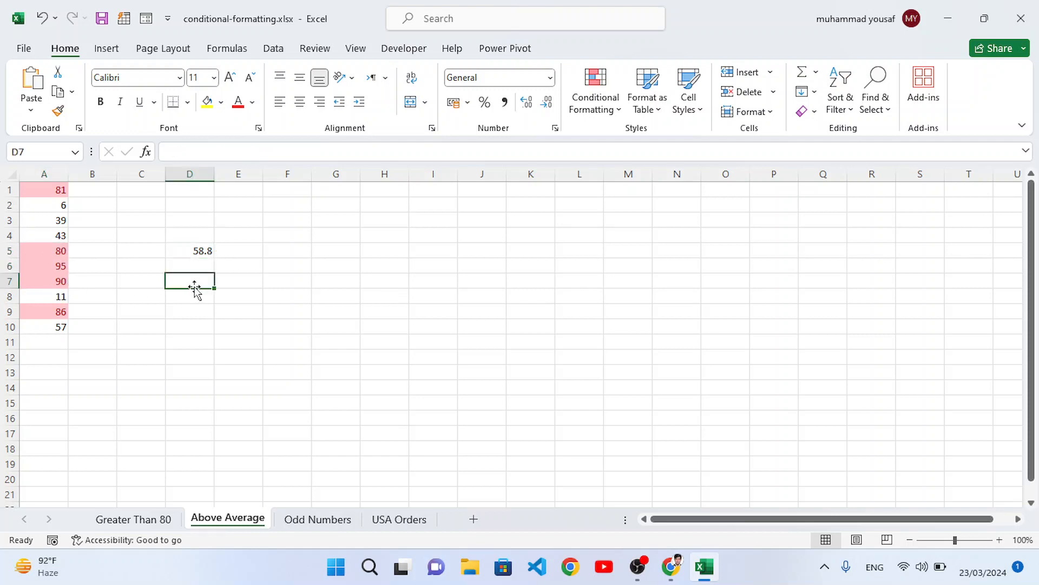
left_click(203, 250)
left_click(284, 306)
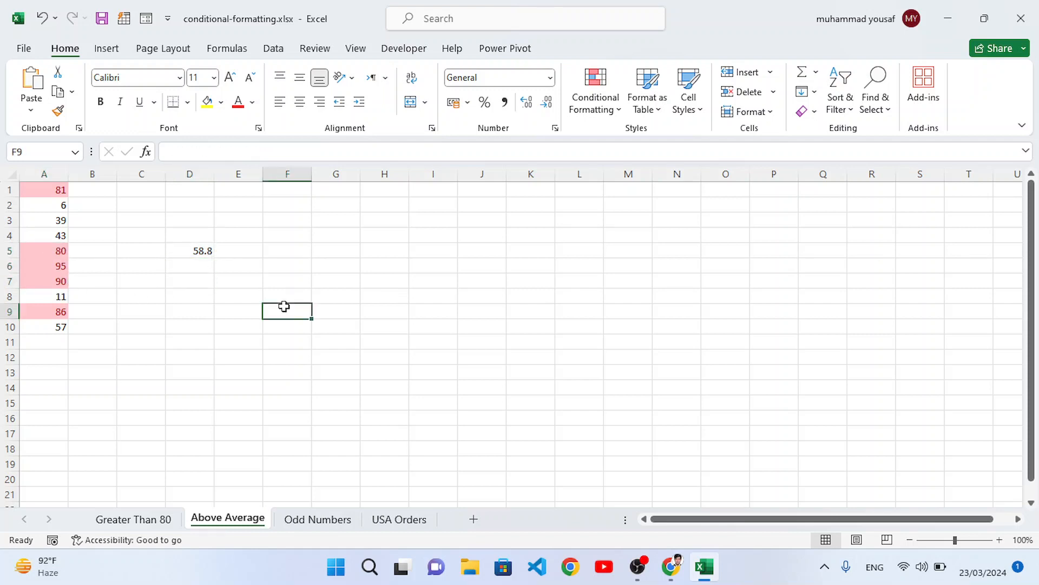
left_click(48, 229)
left_click(58, 325)
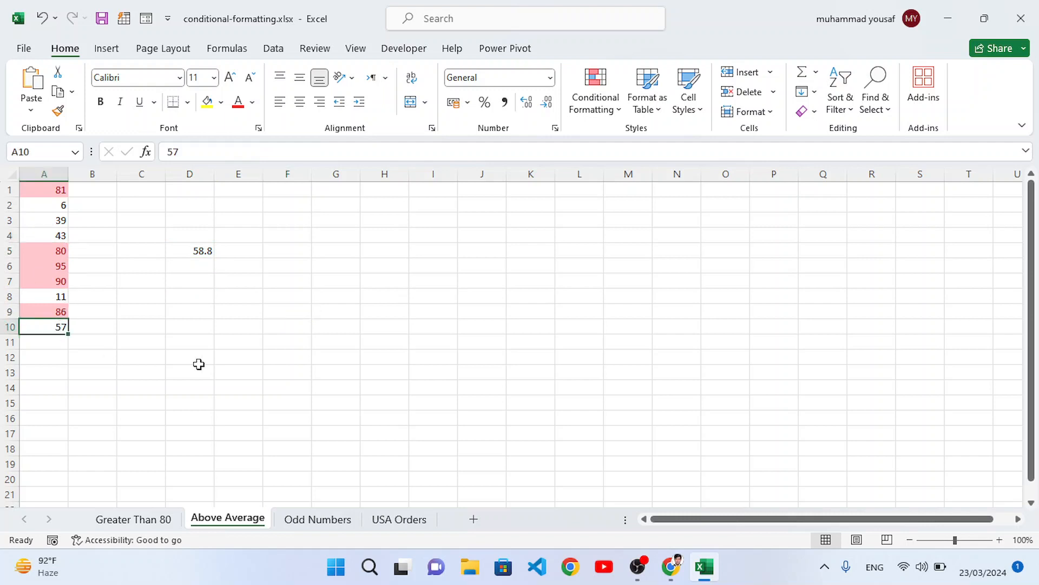
left_click_drag(200, 361, 200, 373)
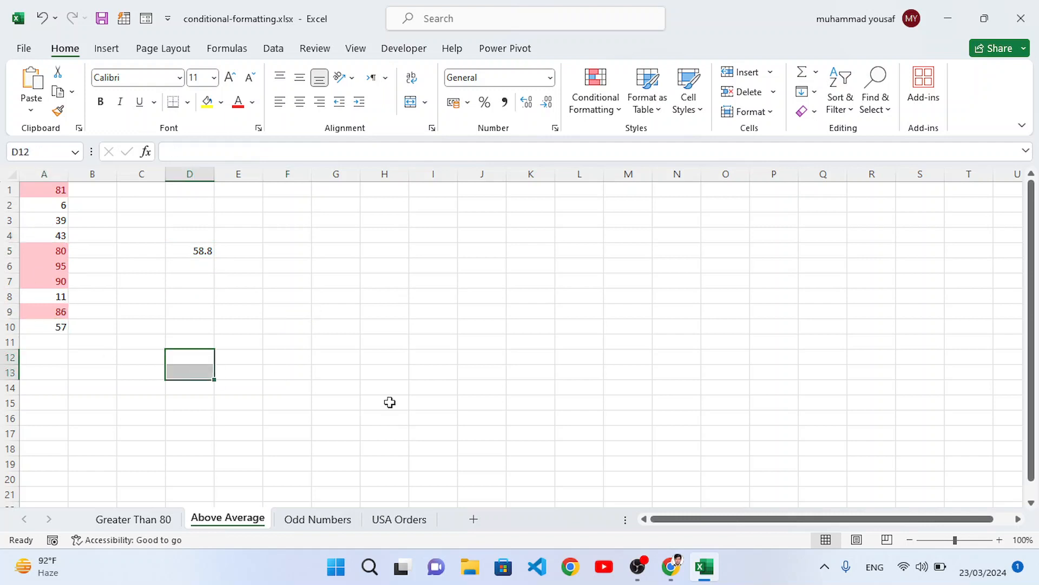
- On the Odd Numbers sheet, start a new formula-based formatting rule for A1:E5 with the formula =ISODD(A1)
left_click(316, 520)
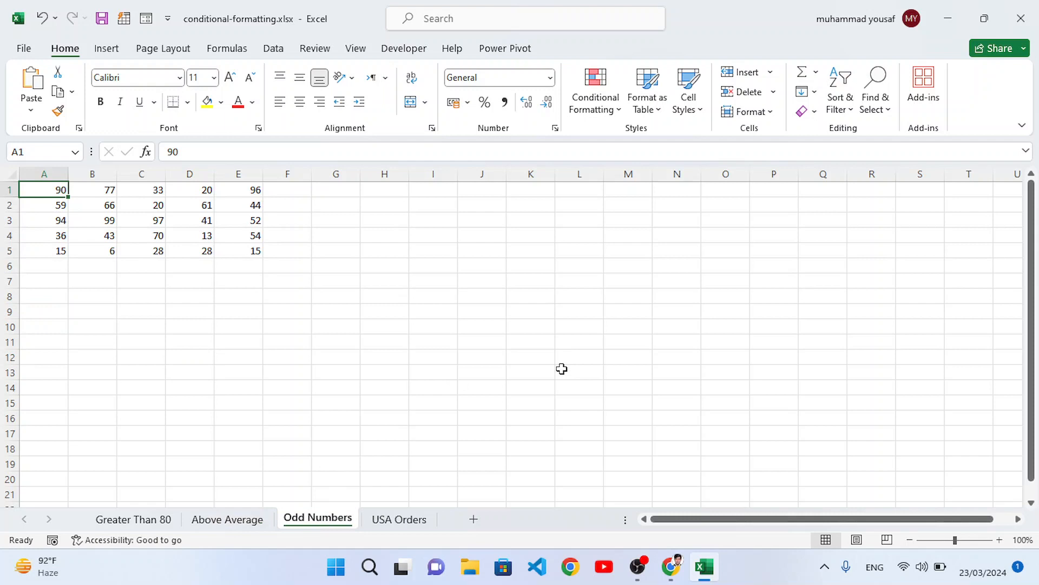
left_click_drag(46, 187, 237, 253)
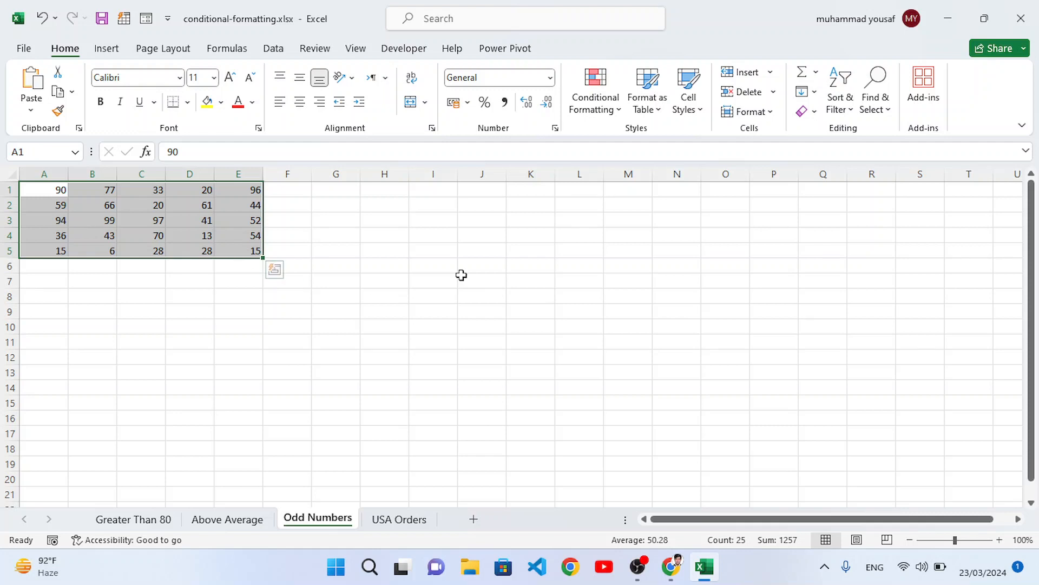
left_click(610, 110)
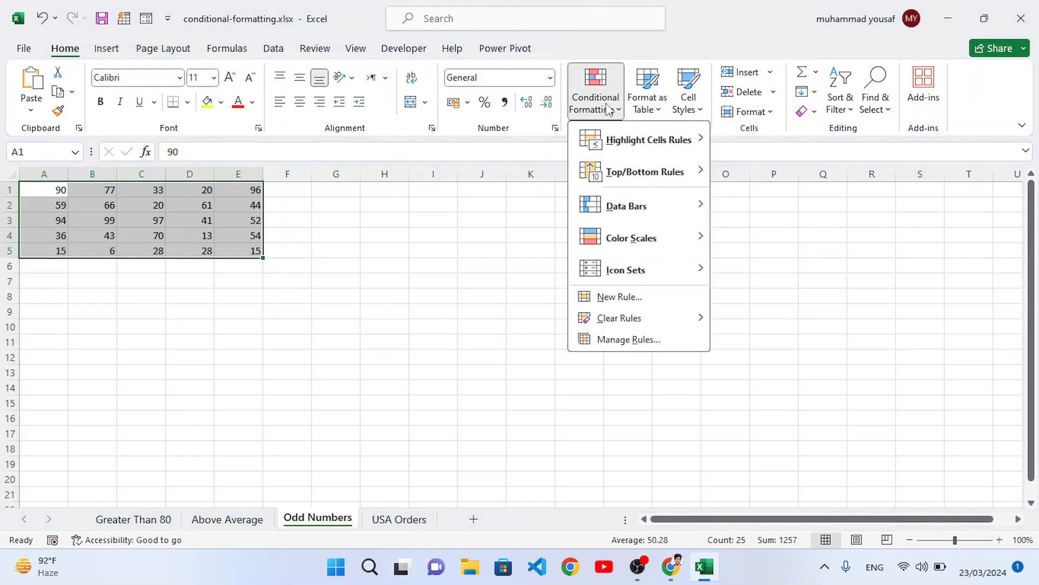
left_click(627, 297)
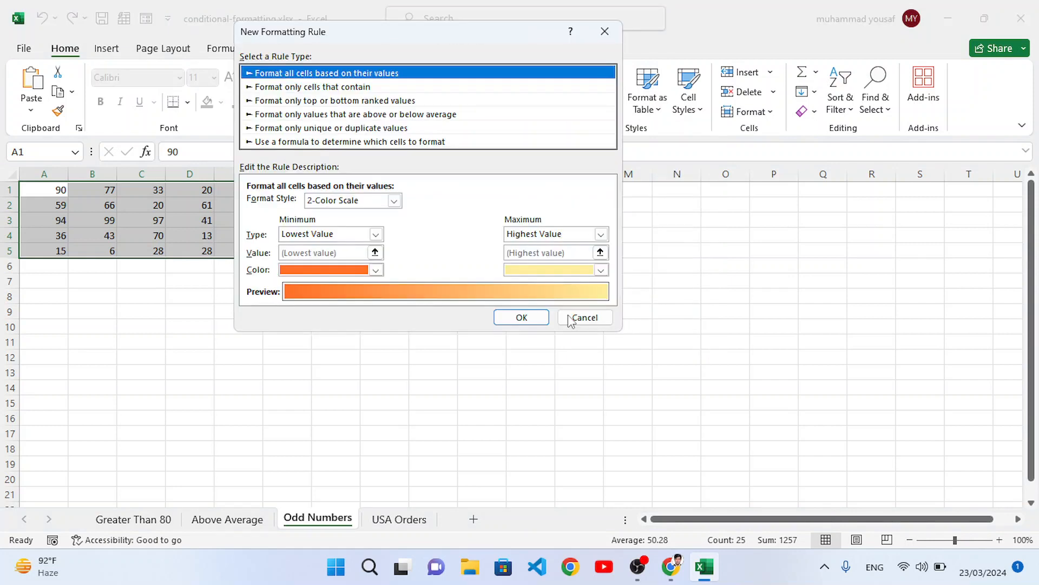
left_click_drag(359, 32, 523, 53)
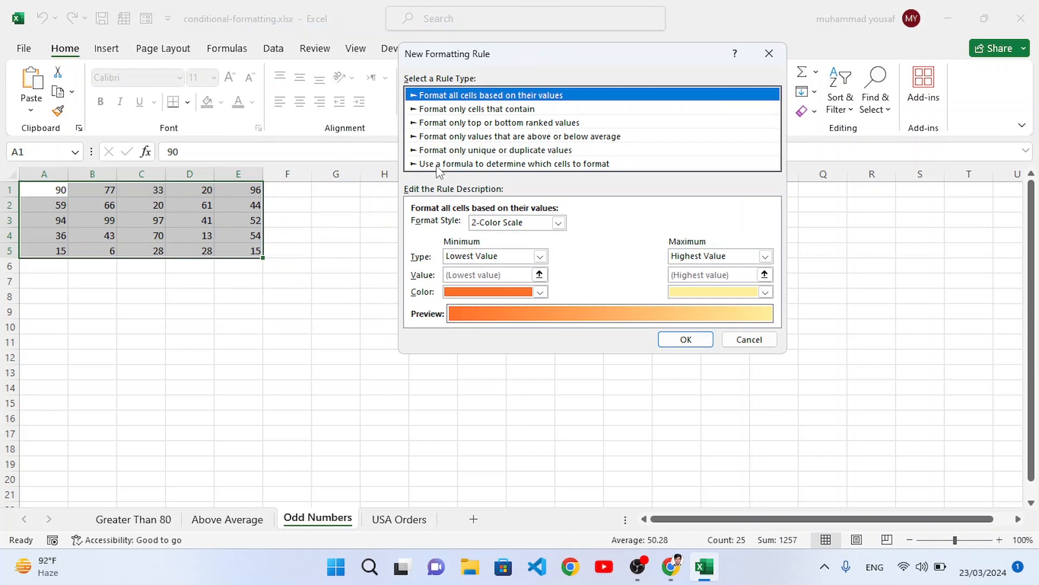
left_click(550, 164)
left_click(501, 227)
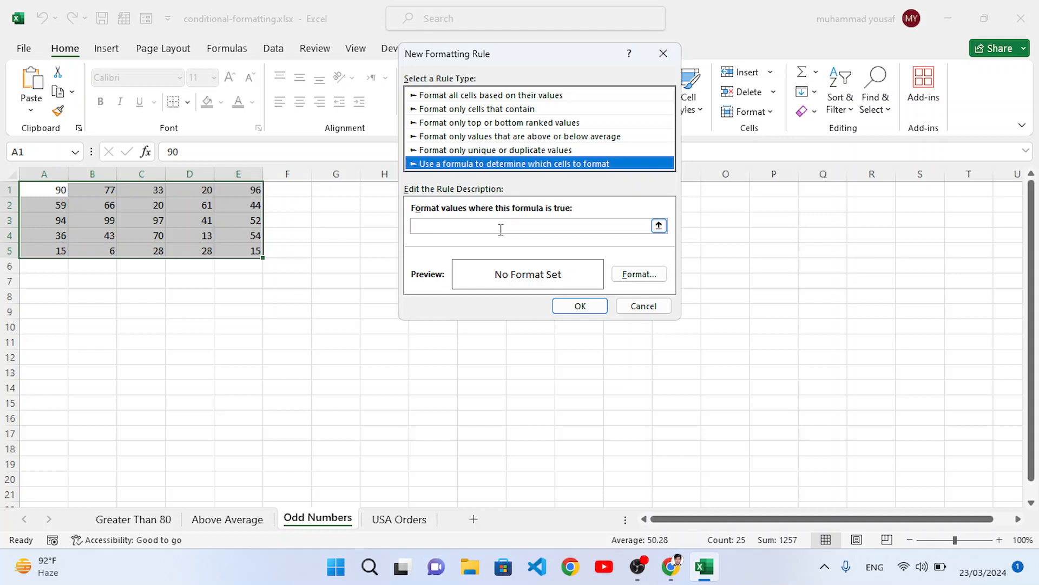
left_click(500, 229)
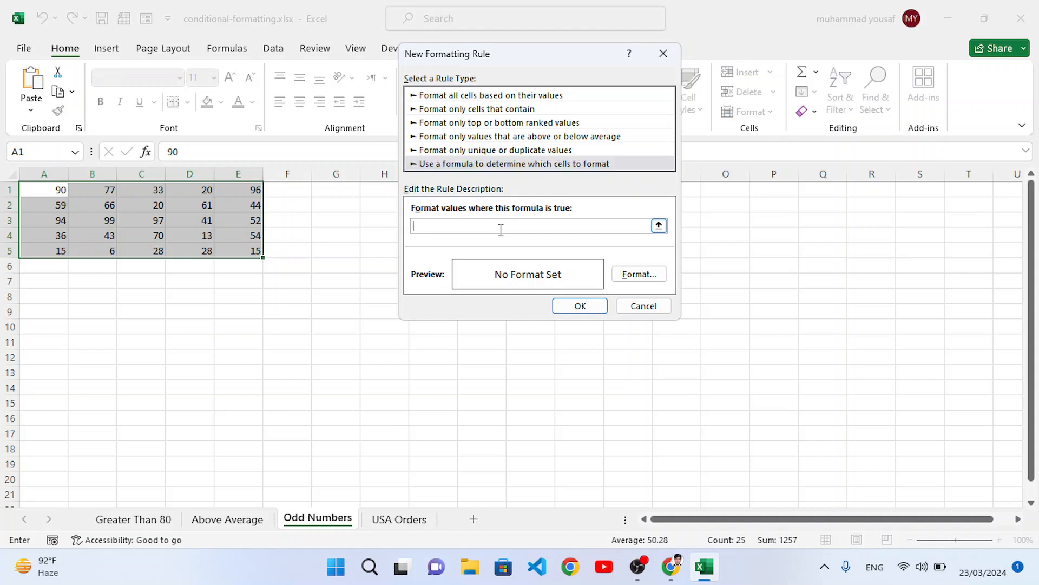
left_click(774, 575)
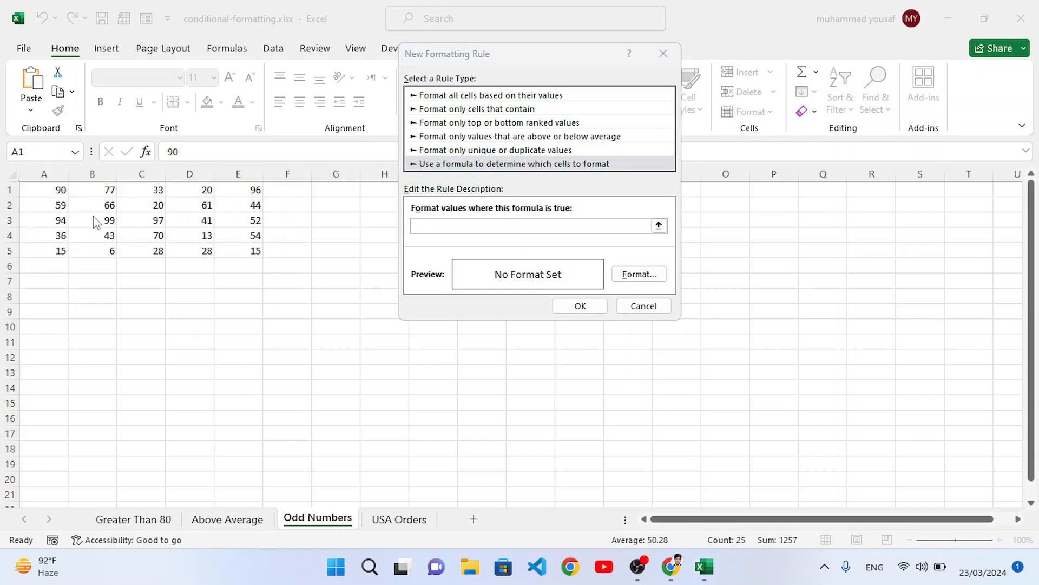
left_click(423, 206)
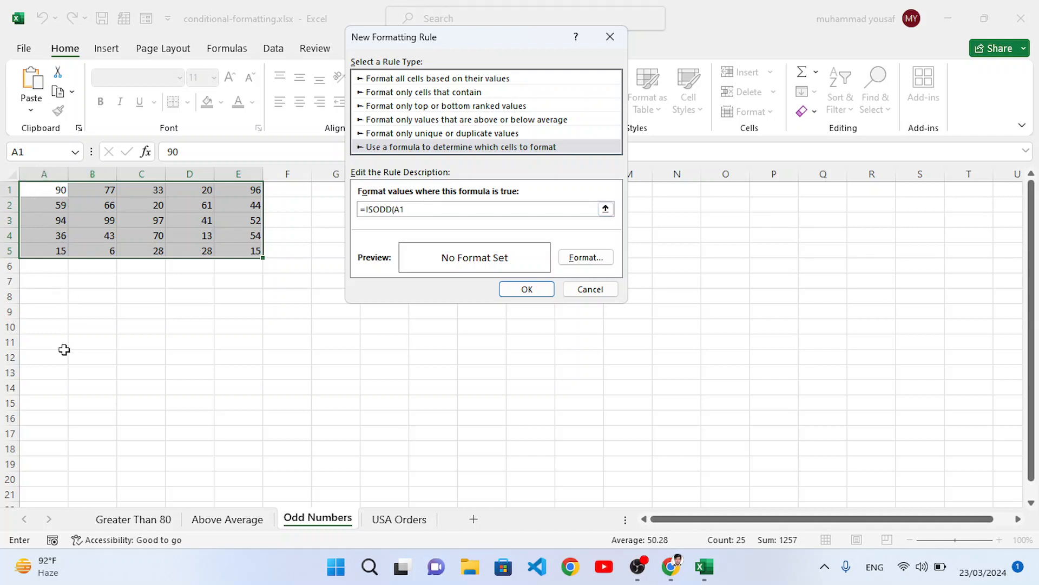
- Give the odd-number rule a light grey background fill and apply it to the range
left_click(574, 262)
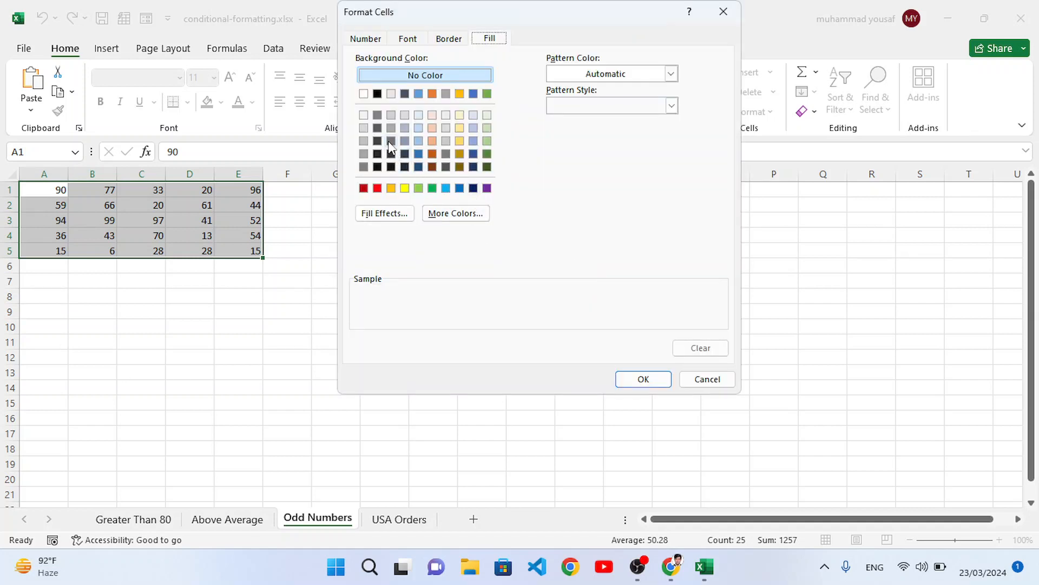
left_click(390, 140)
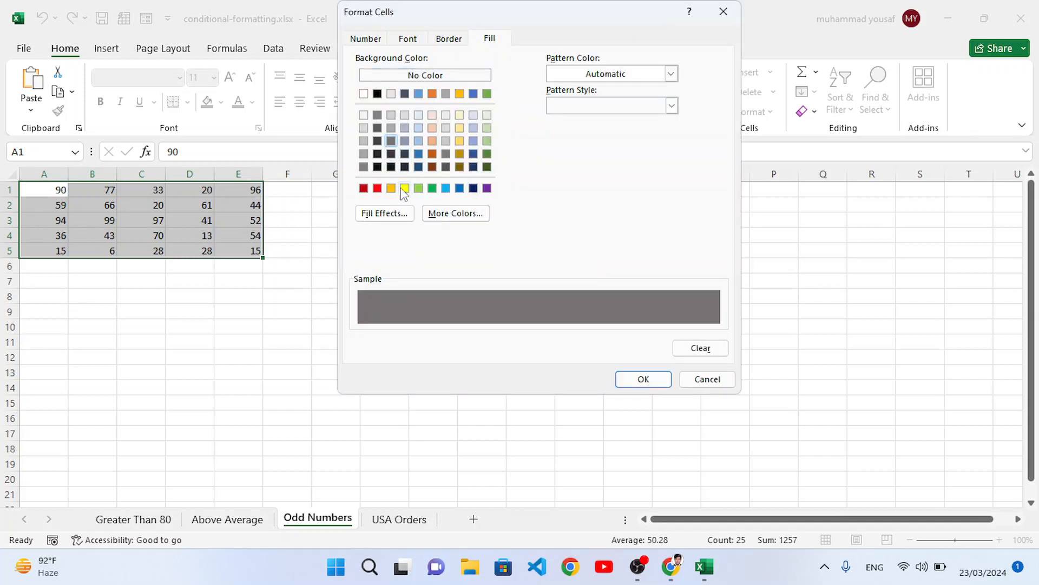
left_click(363, 128)
left_click(630, 380)
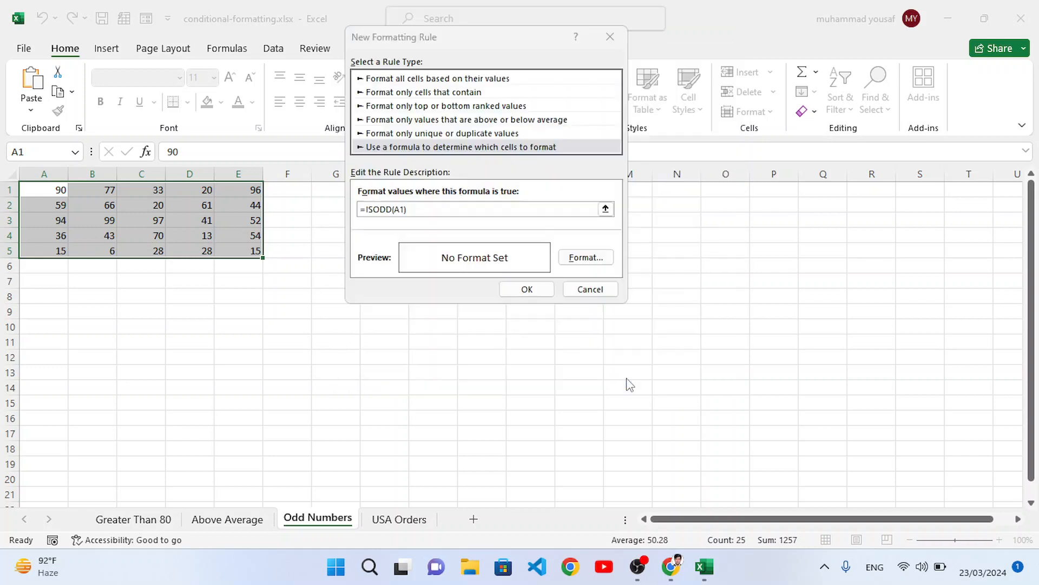
left_click(525, 289)
left_click(202, 296)
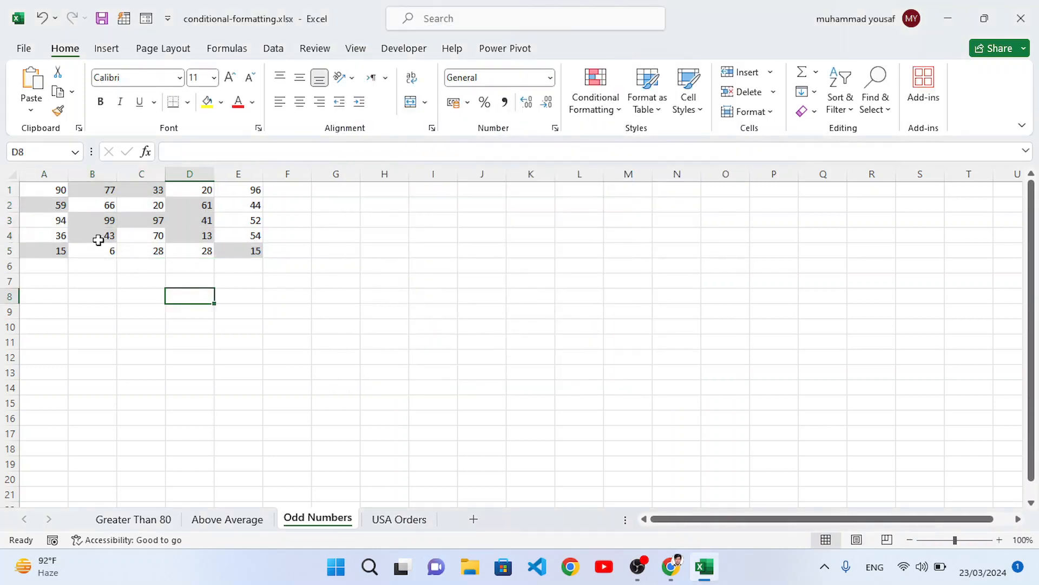
- Examine which cells in A1:E5 the odd-number rule shades
left_click(90, 222)
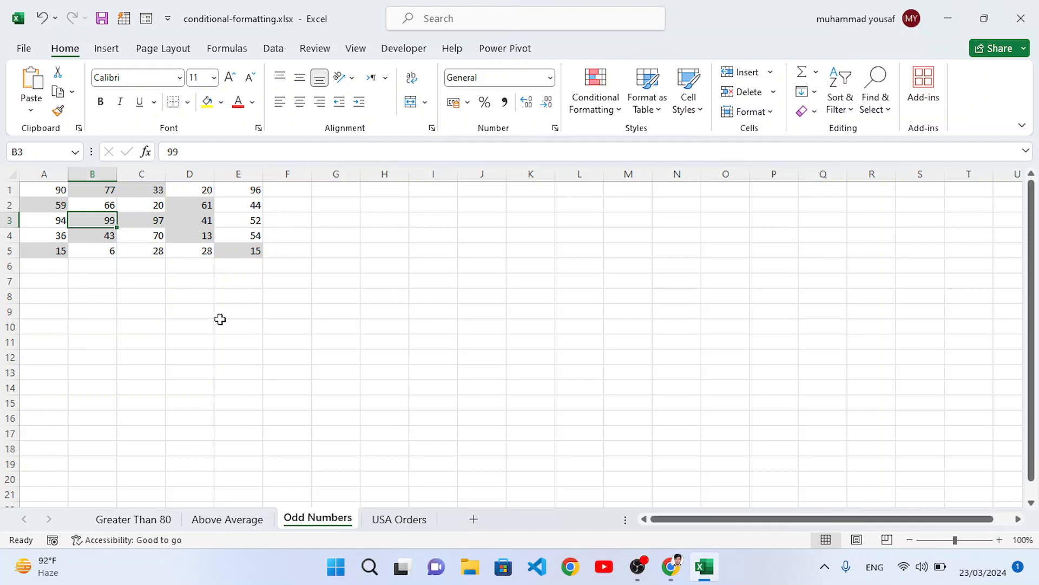
scroll(220, 319, "up", 1)
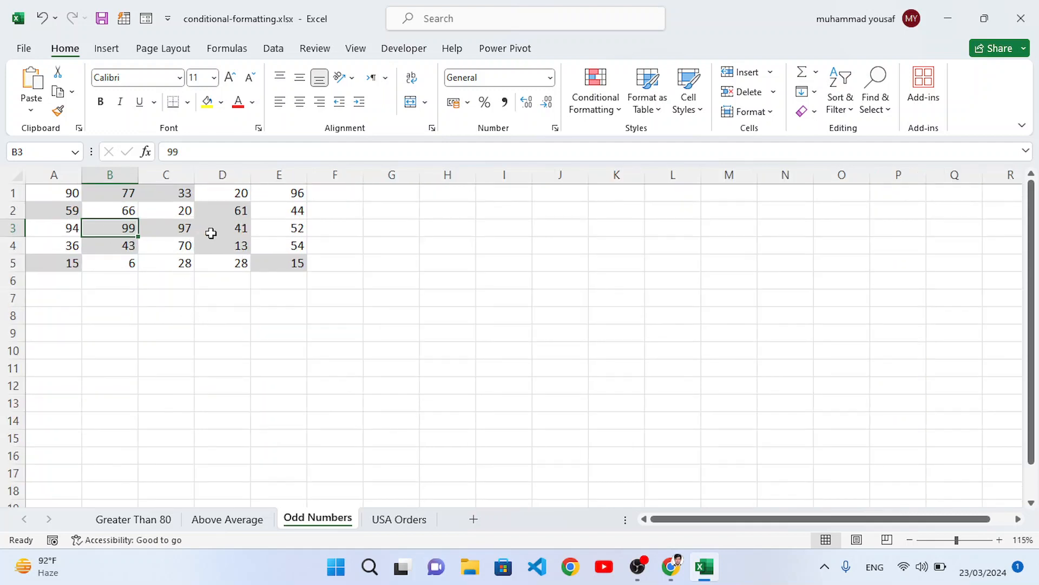
left_click(211, 232)
left_click(127, 195)
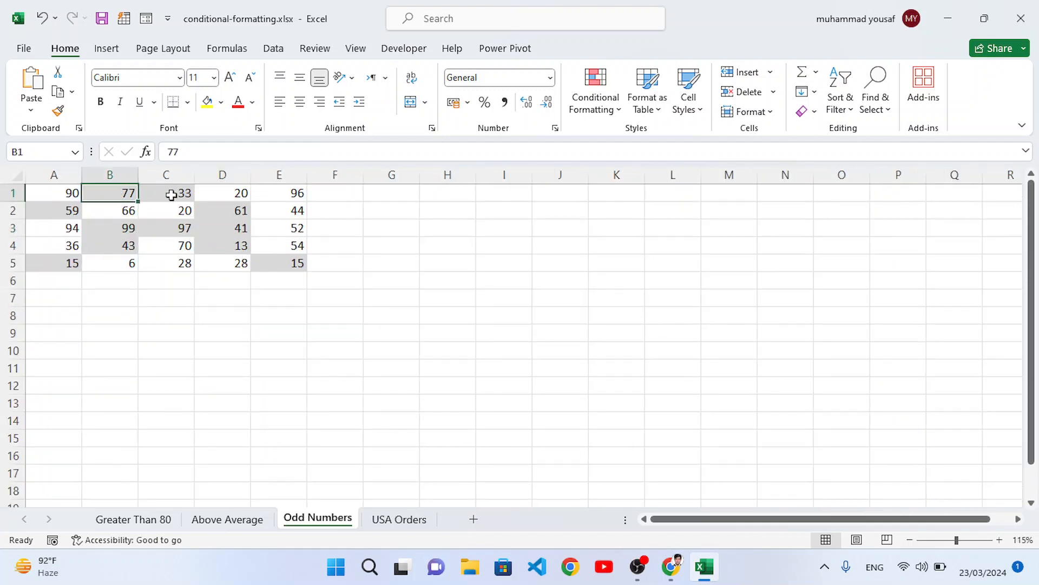
left_click_drag(171, 195, 135, 198)
left_click(70, 213)
left_click(105, 225)
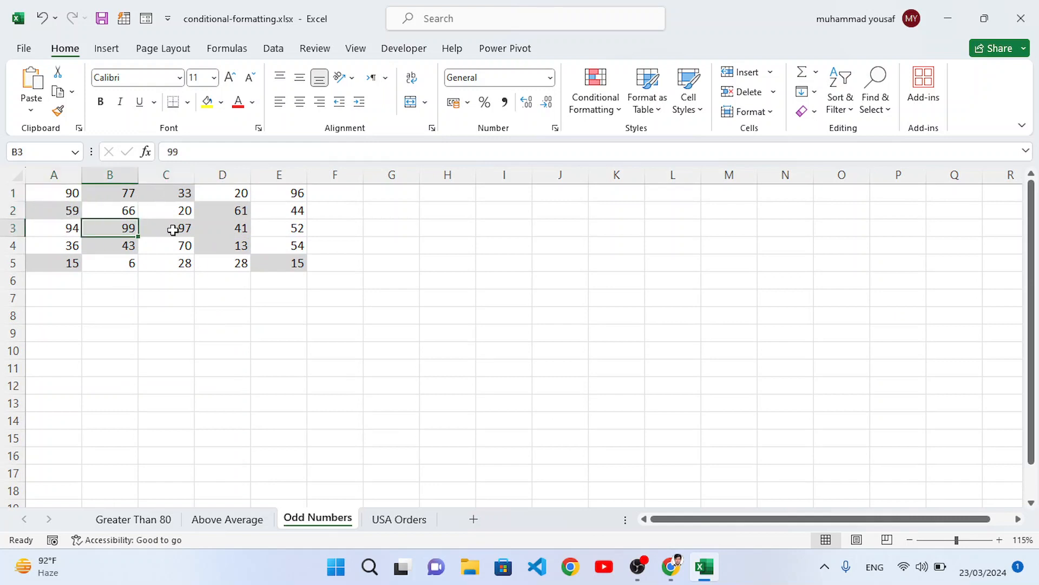
left_click(172, 230)
left_click(237, 232)
left_click(222, 252)
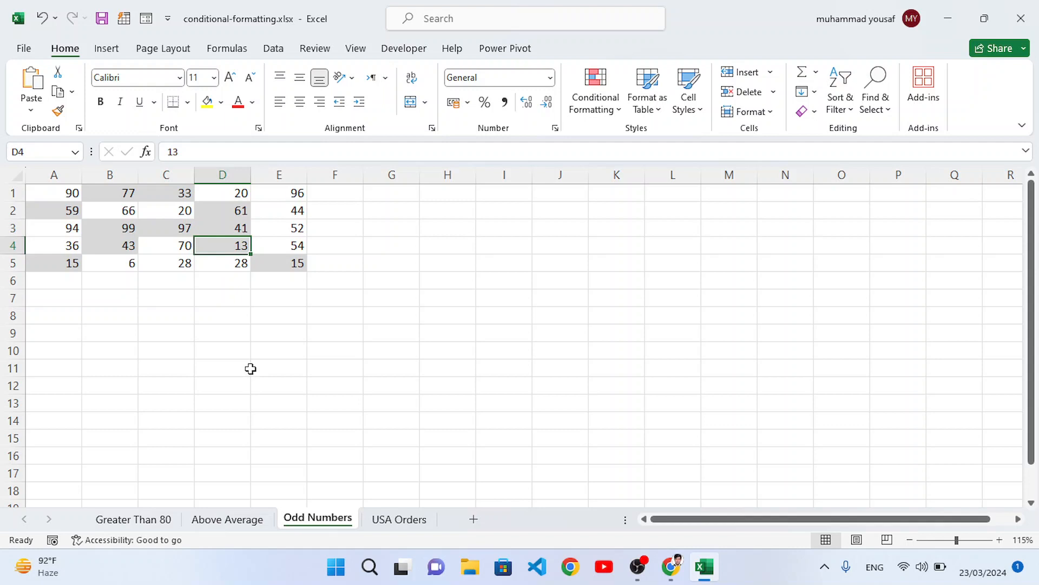
left_click(62, 196)
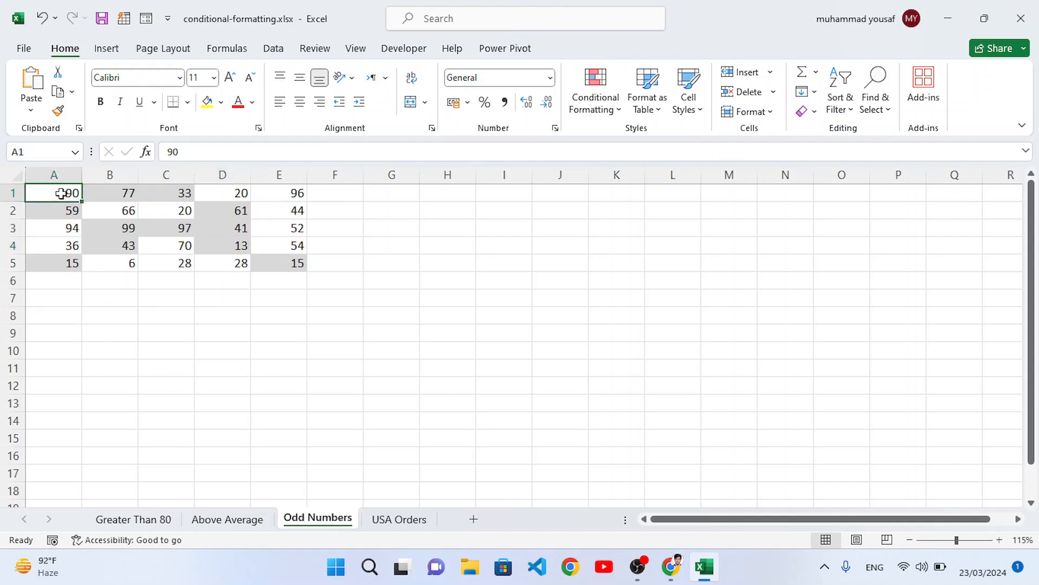
left_click(115, 229)
left_click(112, 244)
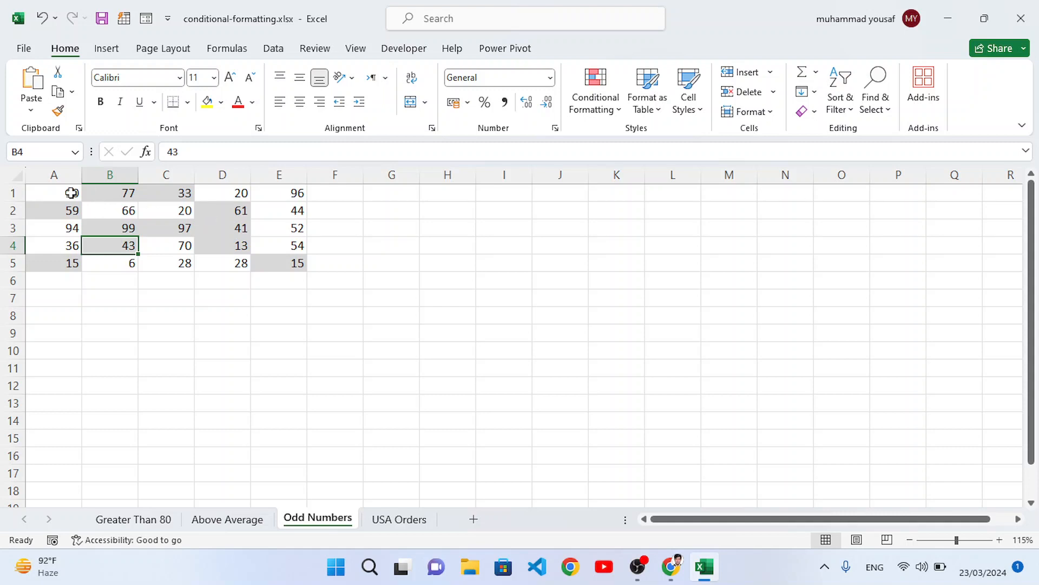
left_click_drag(69, 192, 273, 261)
left_click(247, 340)
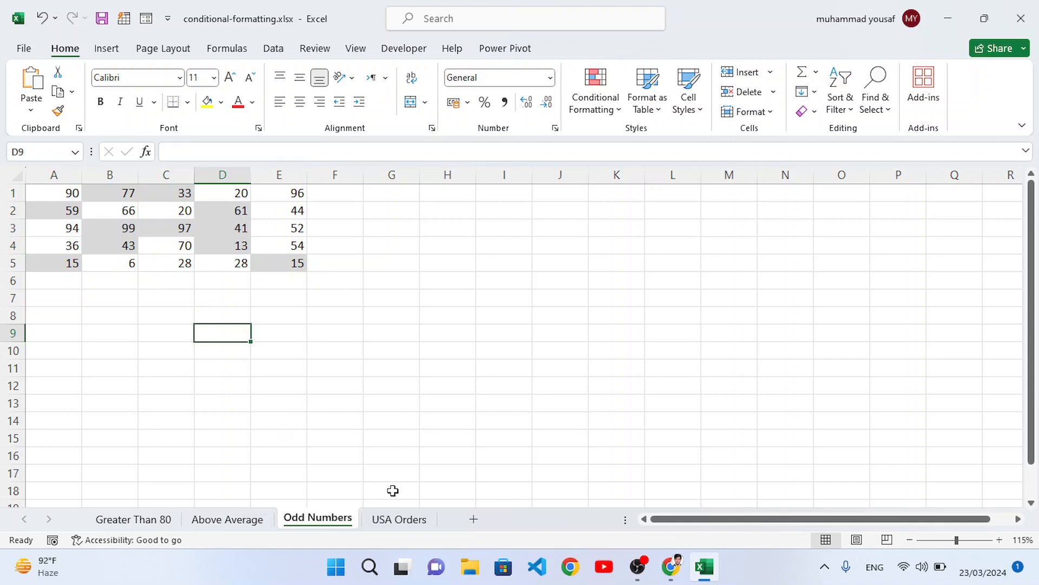
- Open the USA Orders sheet and examine the order rows whose country is USA
left_click(399, 520)
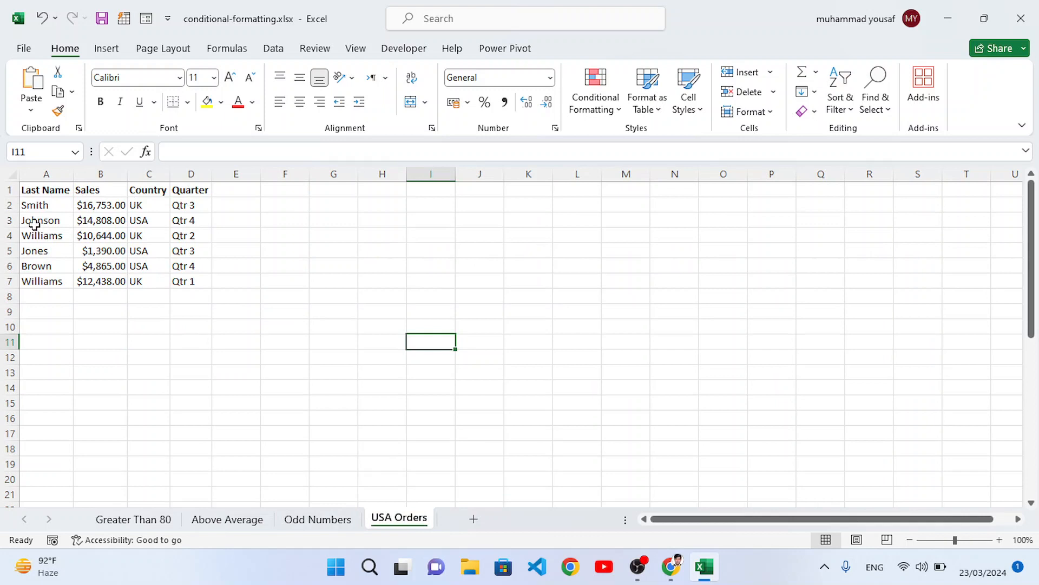
left_click(53, 223)
left_click_drag(52, 223, 198, 220)
left_click(179, 267)
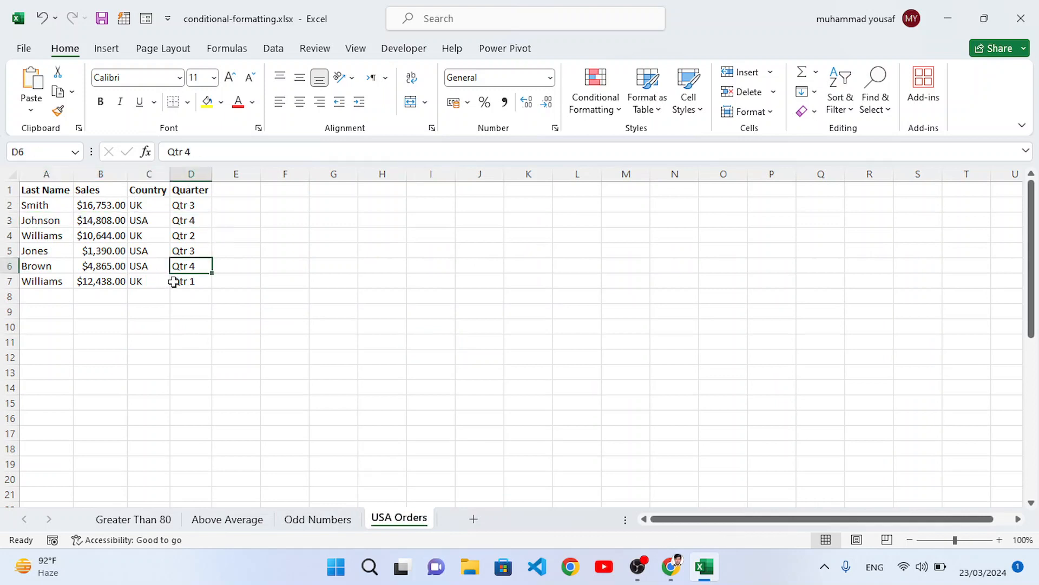
left_click(139, 251)
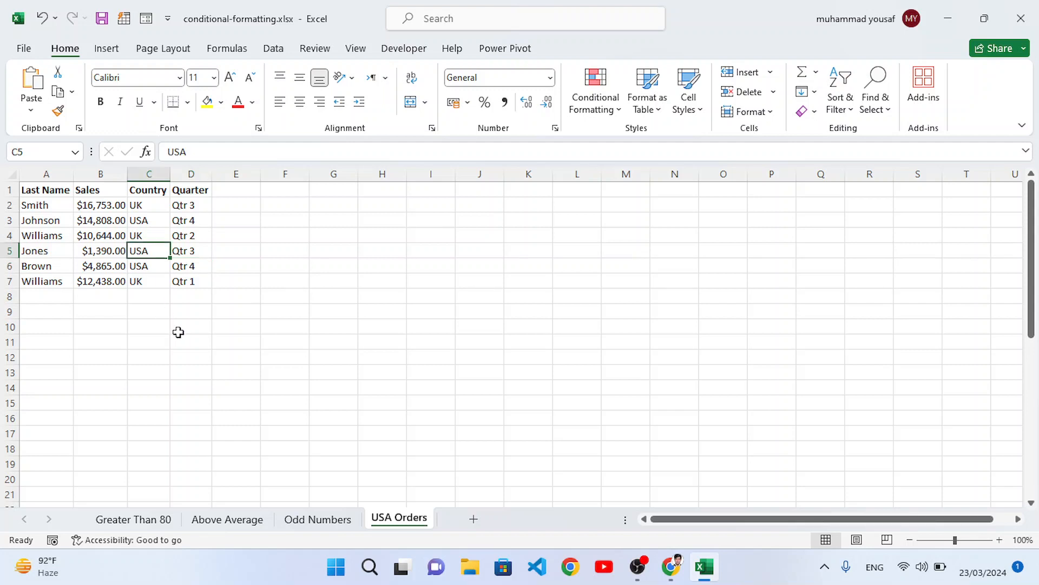
left_click_drag(37, 251, 181, 251)
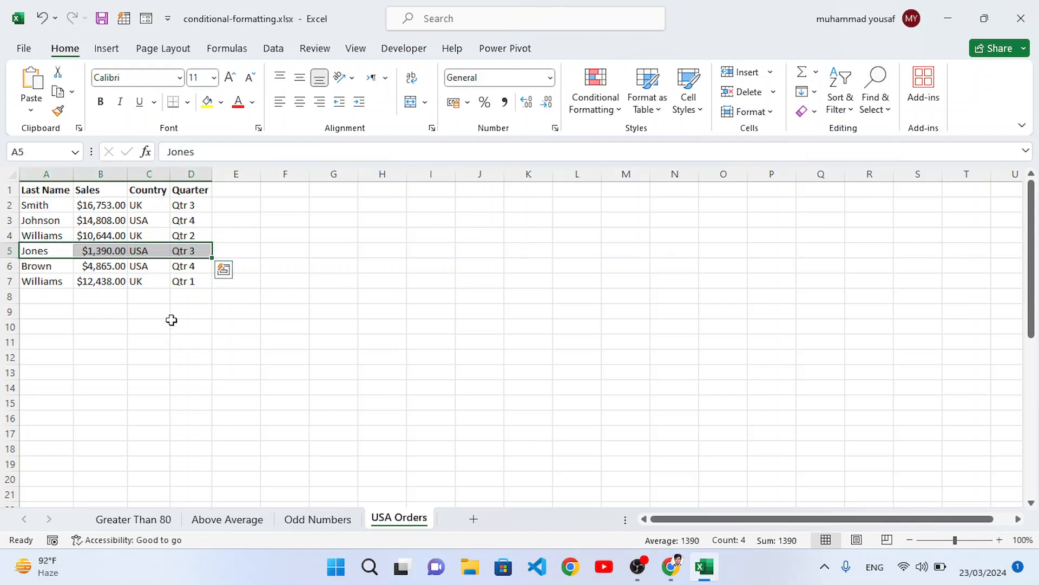
- Start a new formula-based formatting rule for the order rows A2:D7 with the formula =$C2="USA"
left_click(262, 316)
left_click_drag(29, 205, 189, 281)
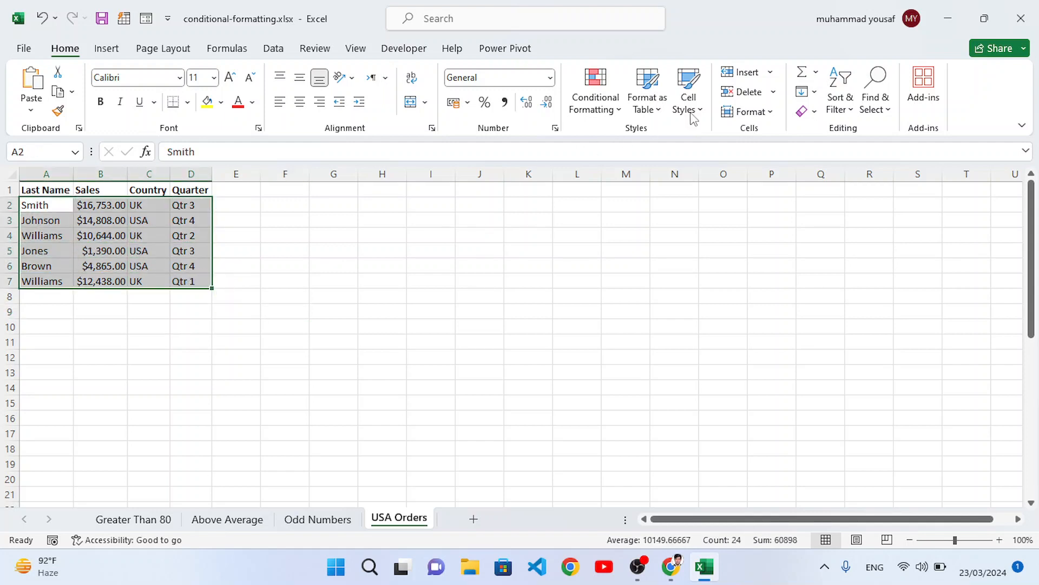
left_click(593, 111)
left_click(620, 295)
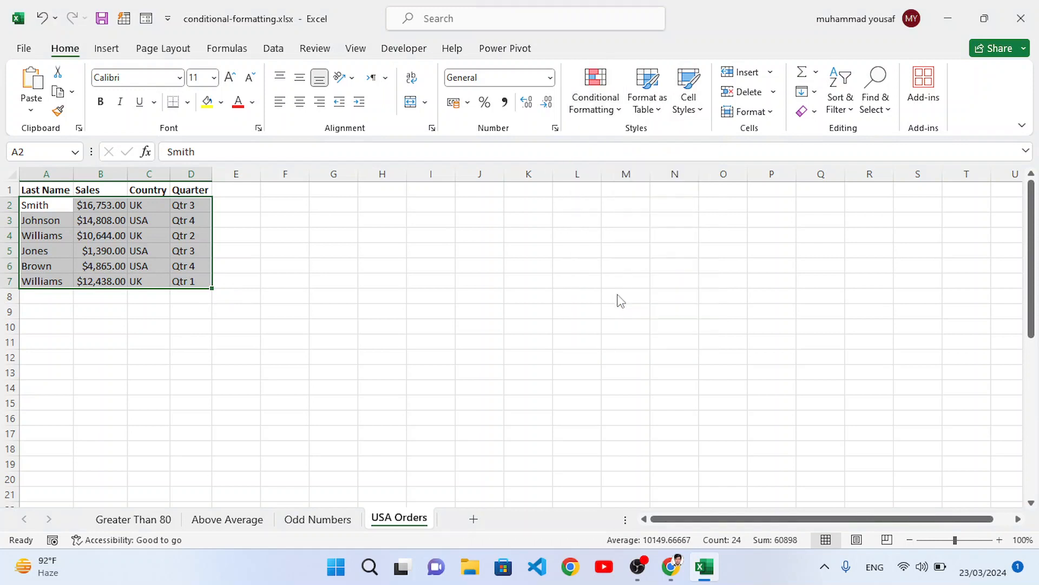
left_click(379, 131)
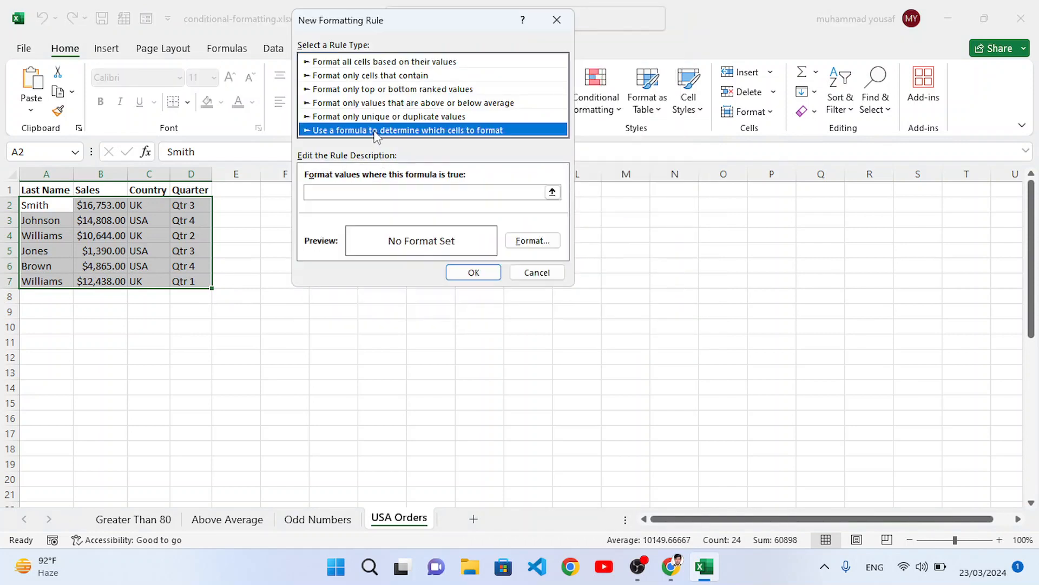
left_click(367, 191)
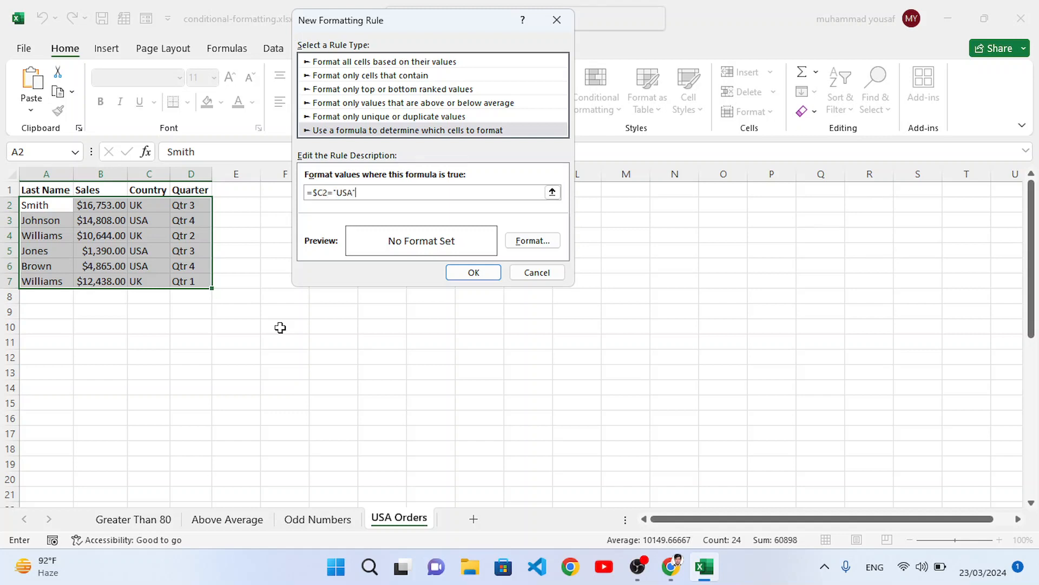
- Give the USA rule a light green background fill and apply it to the order rows
left_click(553, 242)
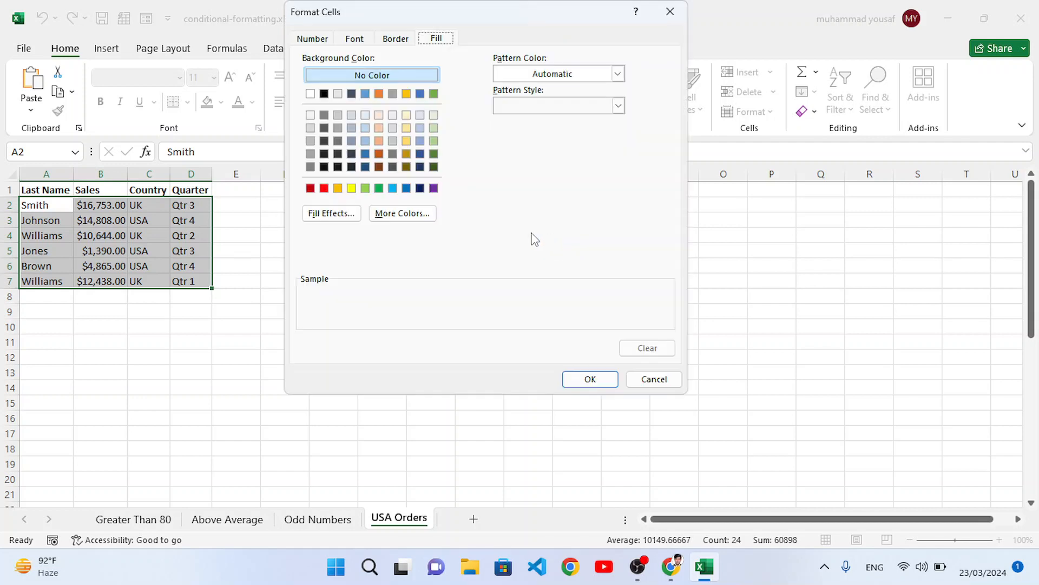
left_click(435, 128)
left_click(589, 377)
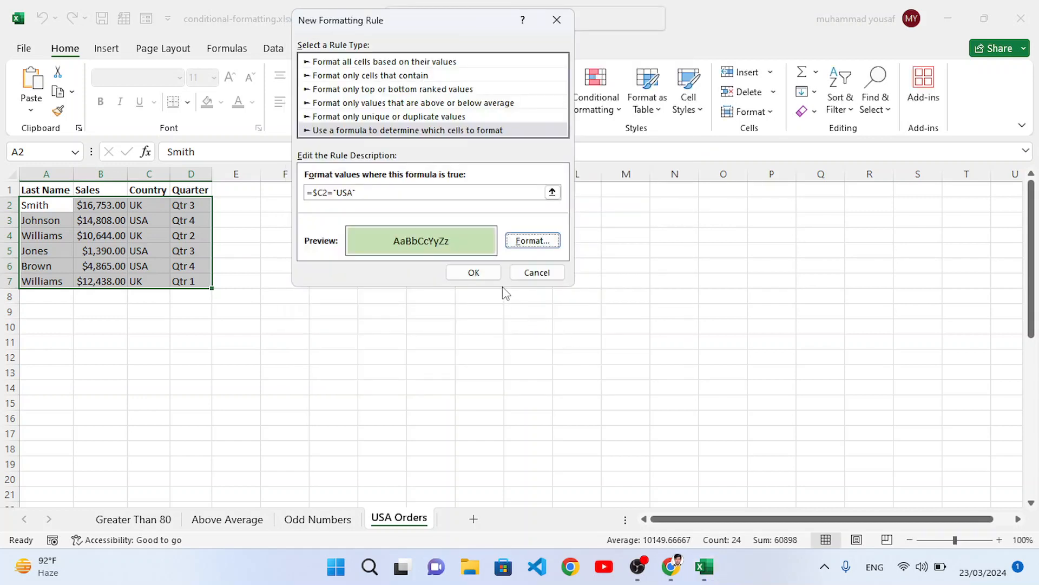
left_click(482, 273)
left_click(250, 326)
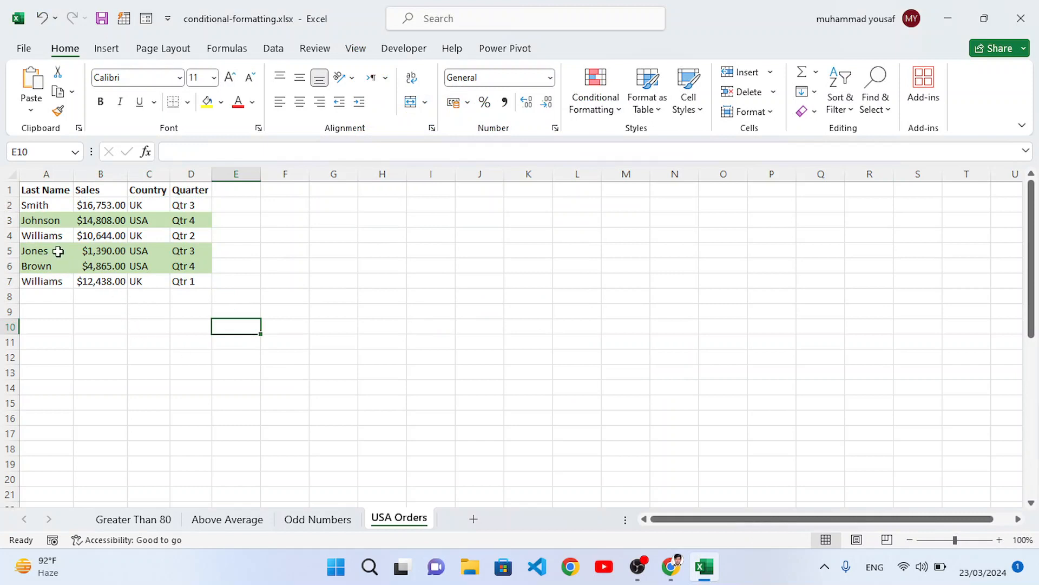
- Change the country in cell C4 to USA to test the row highlighting rule
left_click_drag(46, 221, 106, 268)
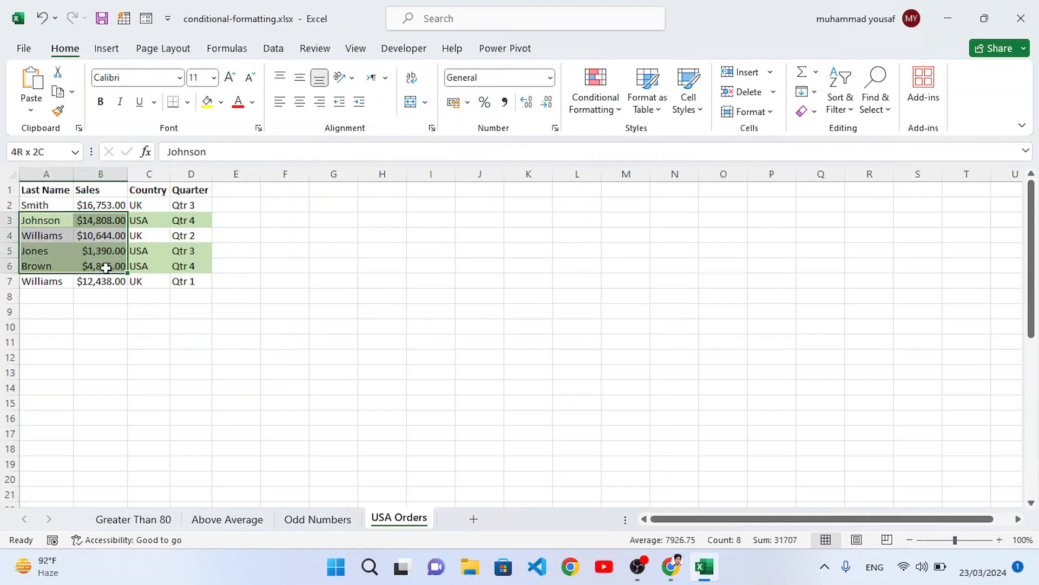
left_click(145, 234)
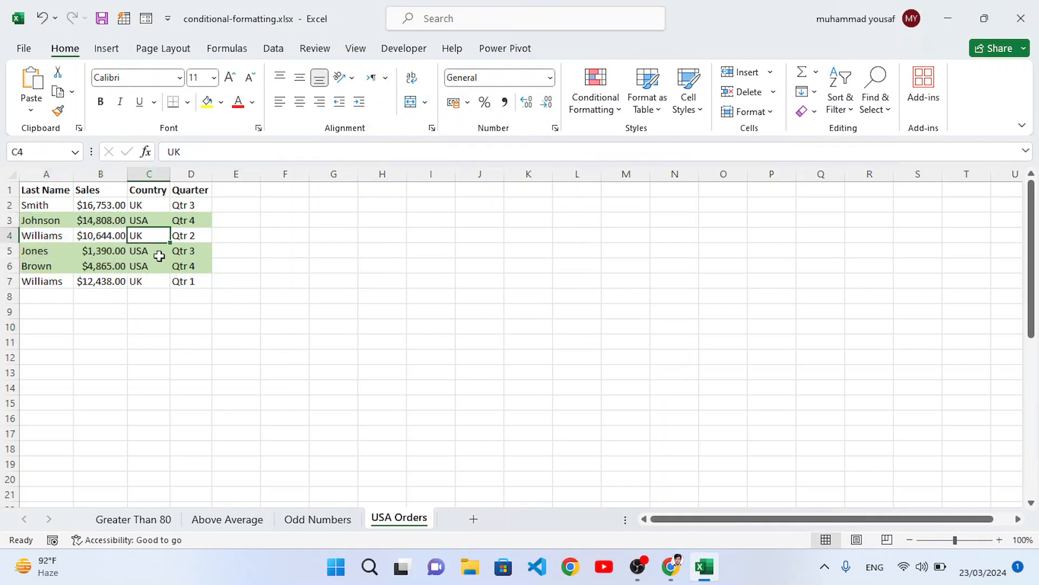
type("USA")
key("Return")
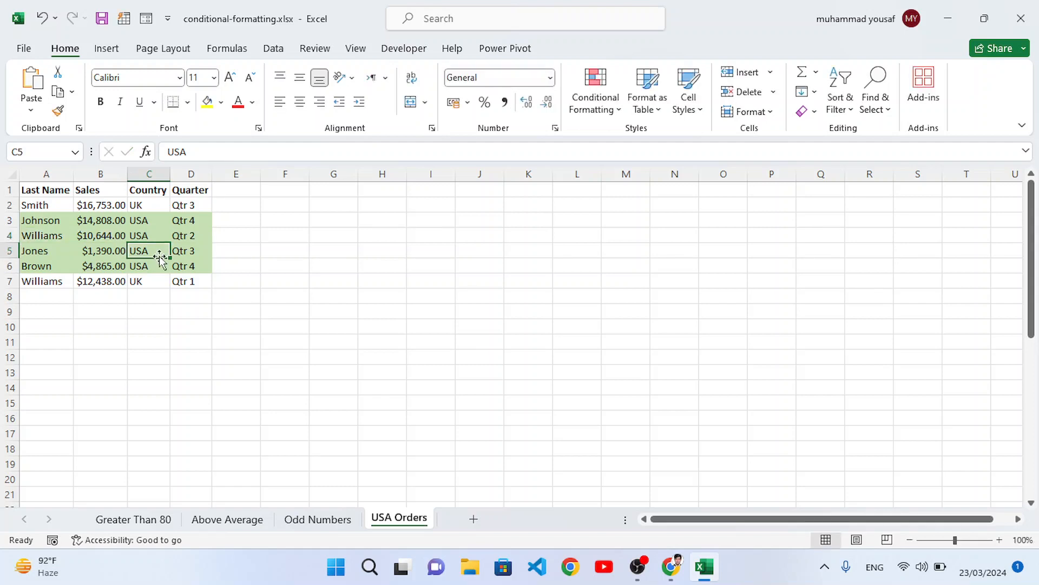
left_click(138, 224)
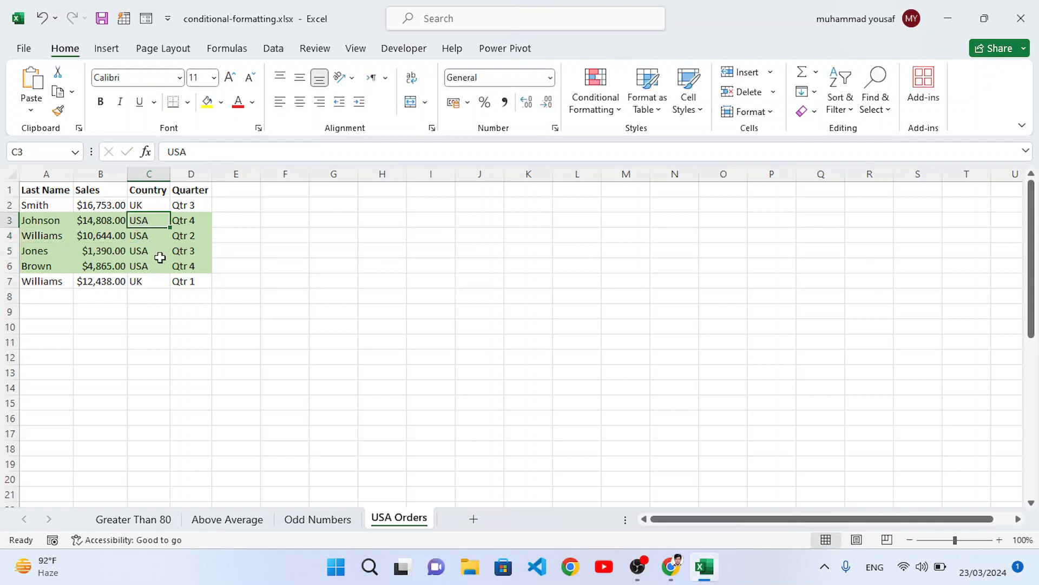
left_click(744, 570)
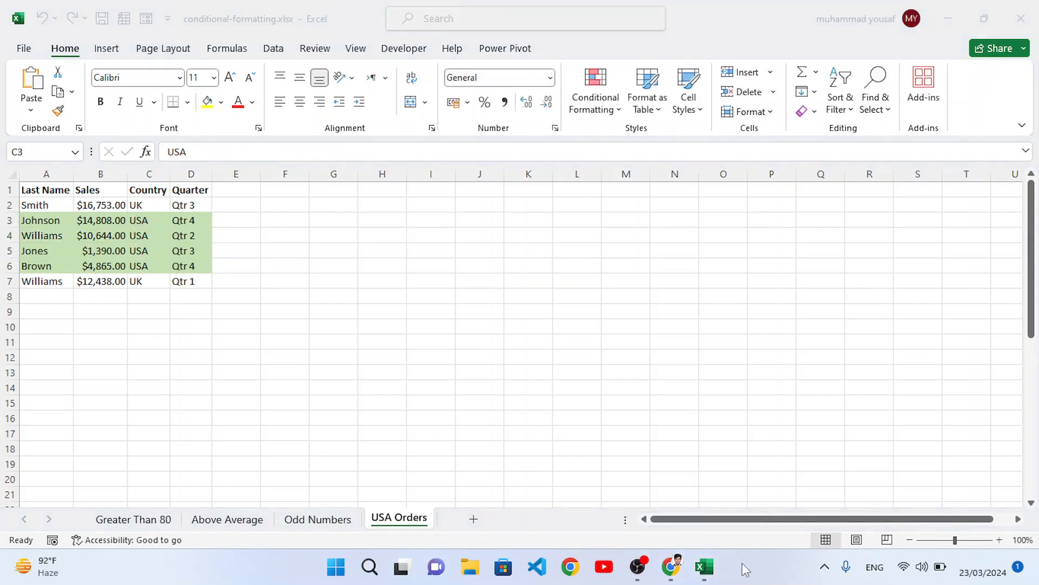
left_click(600, 111)
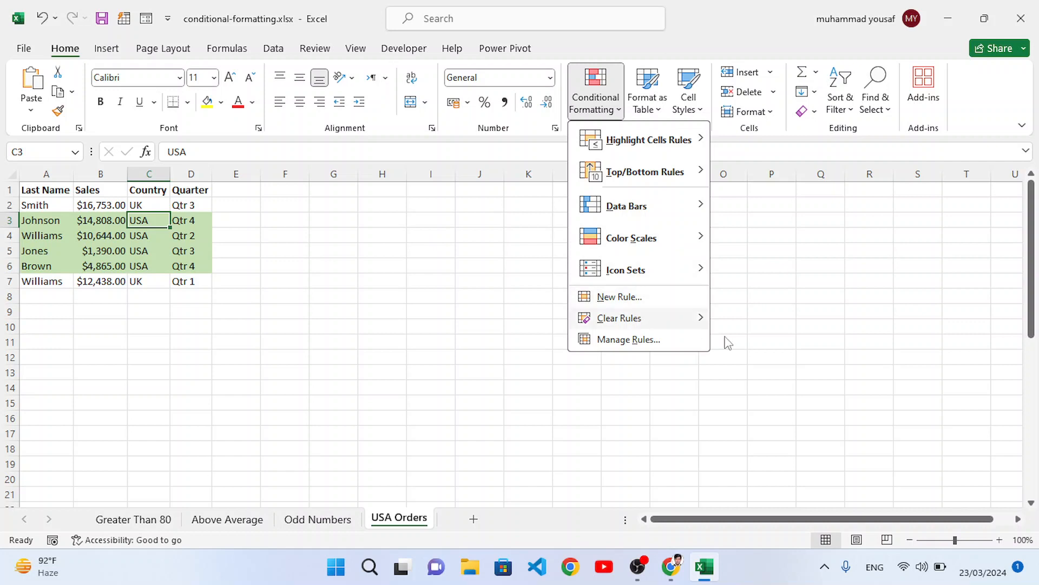
left_click(760, 579)
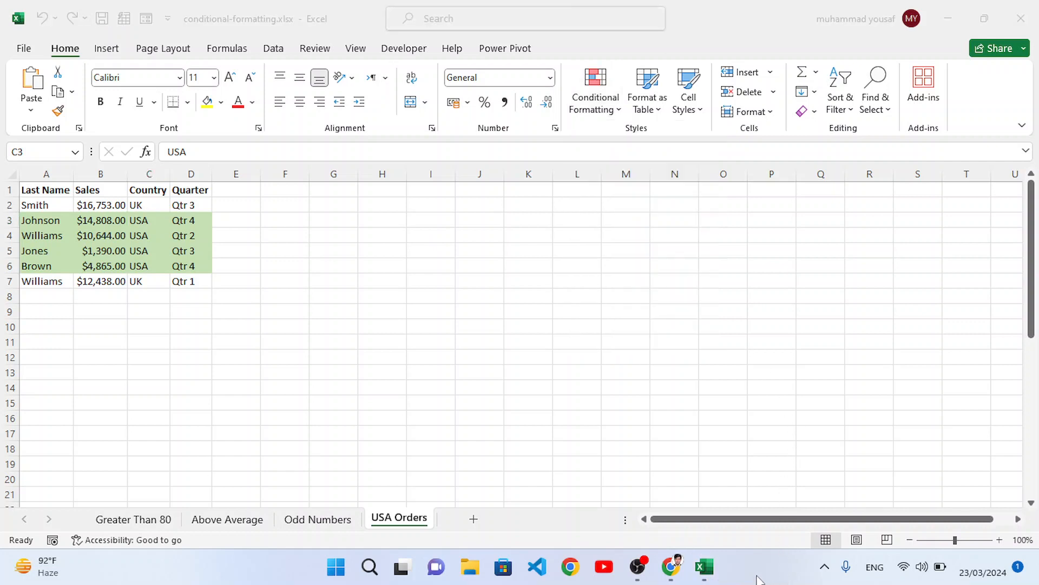